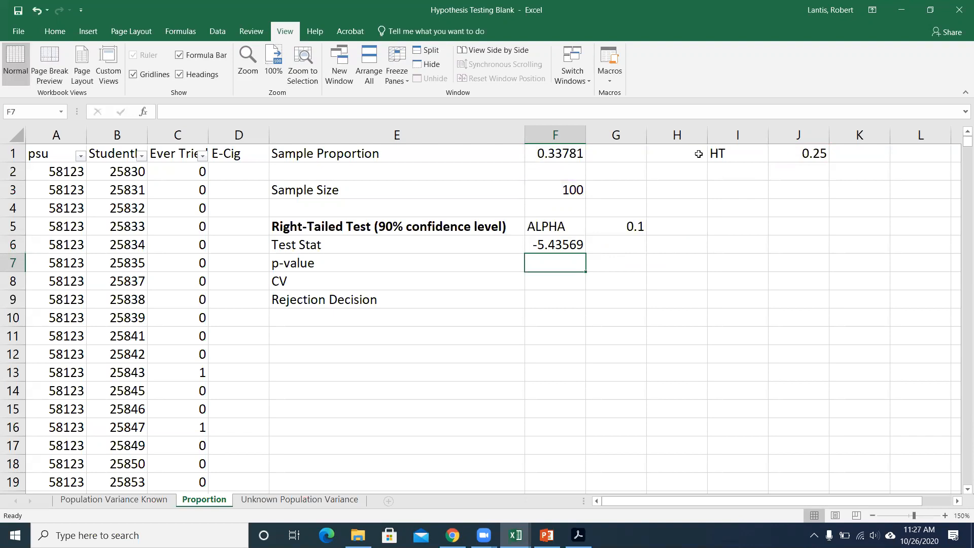
Correct the Test Stat formula in F6 to =(F1-J1)/SQRT(J1*(1-J1)/F3) by enclosing the numerator in parentheses.
double_click(556, 245)
left_click(565, 244)
type(")")
key("Left")
key("Left")
key("Left")
key("Left")
key("Left")
key("Left")
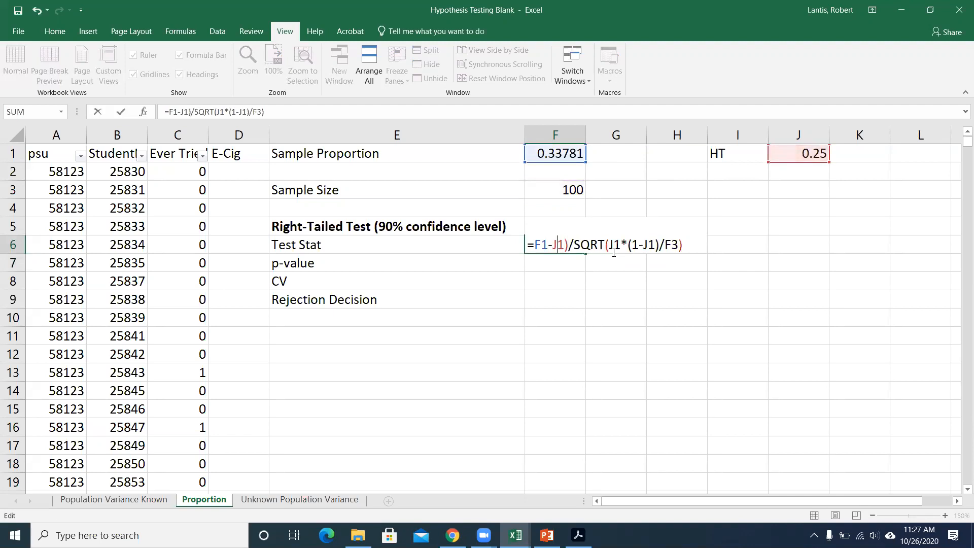
type("(")
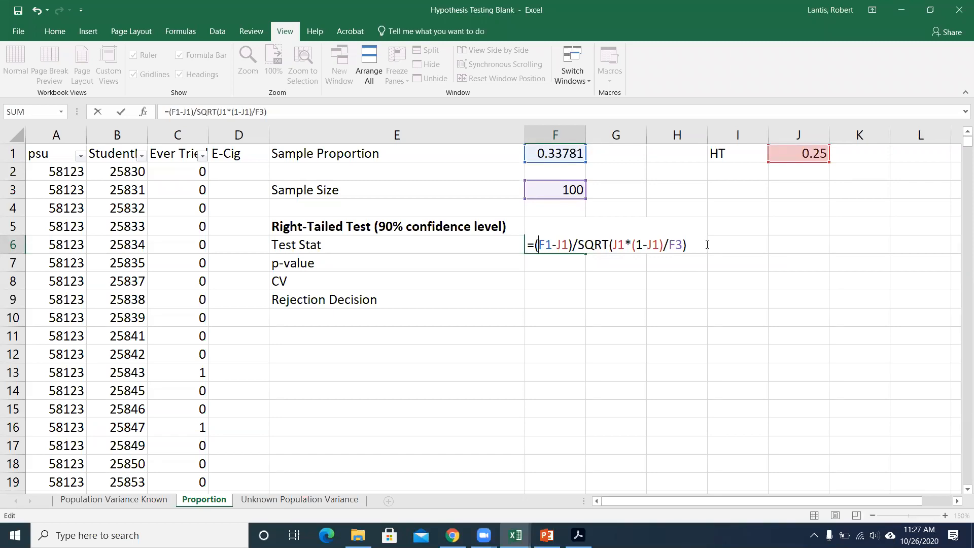
key("Return")
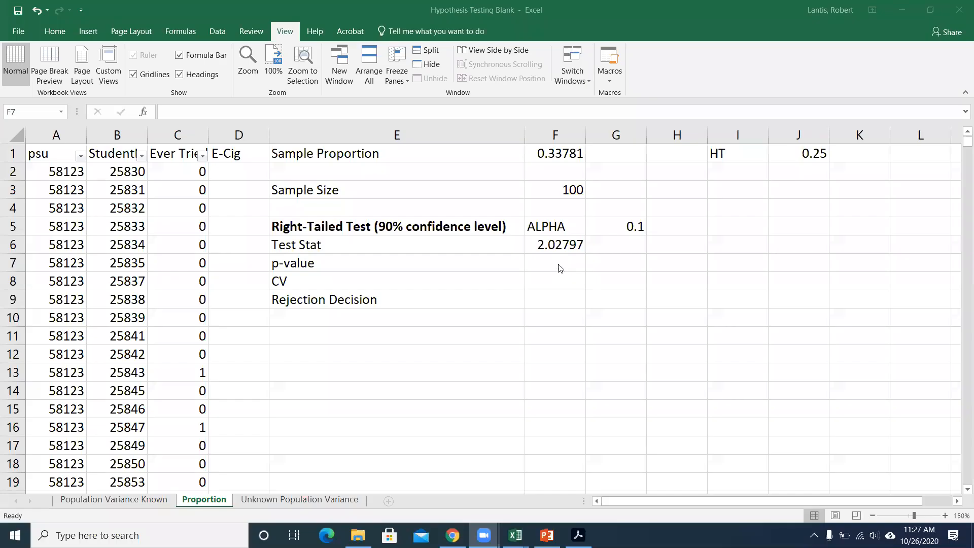
Calculate the right-tailed p-value in F7 with the formula =1-NORM.S.DIST(F6,1).
left_click(557, 266)
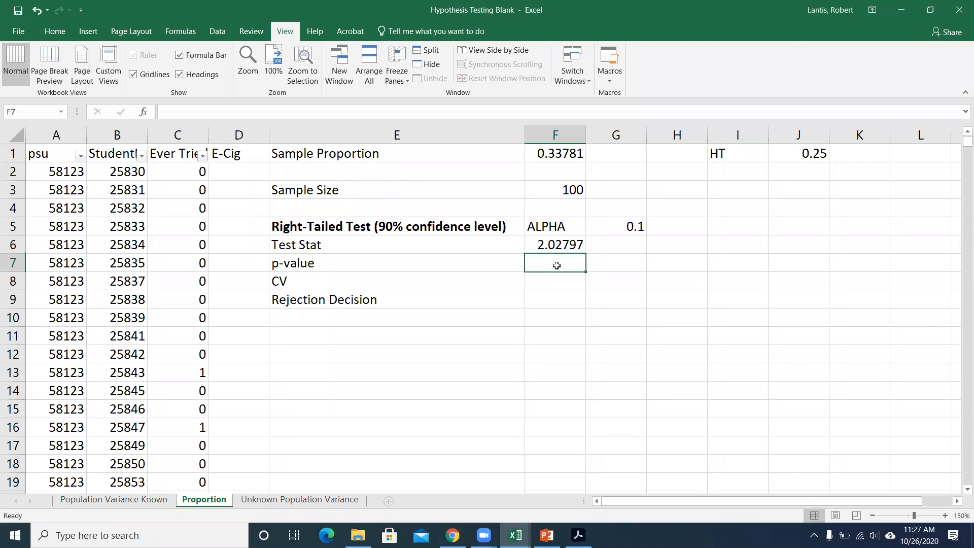
type("=no")
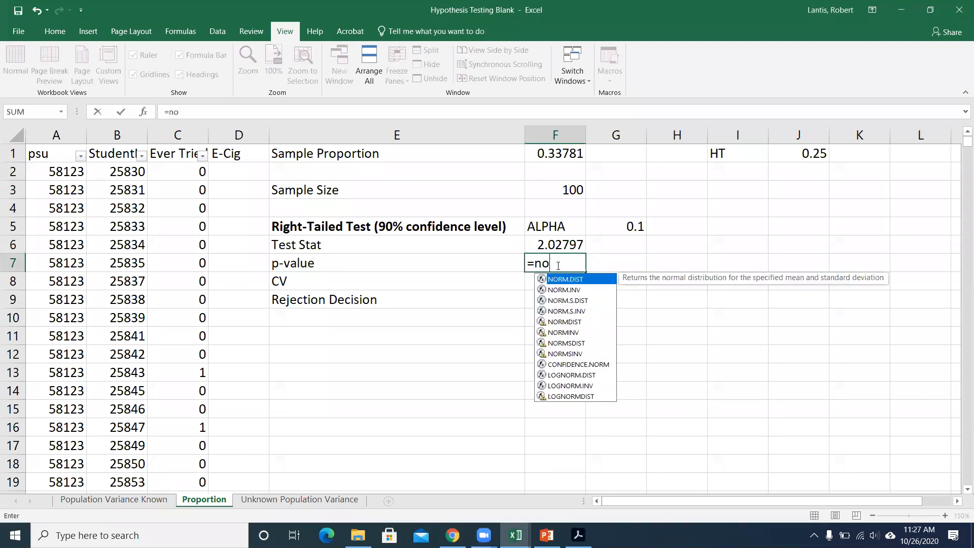
type("rm.s.dist(")
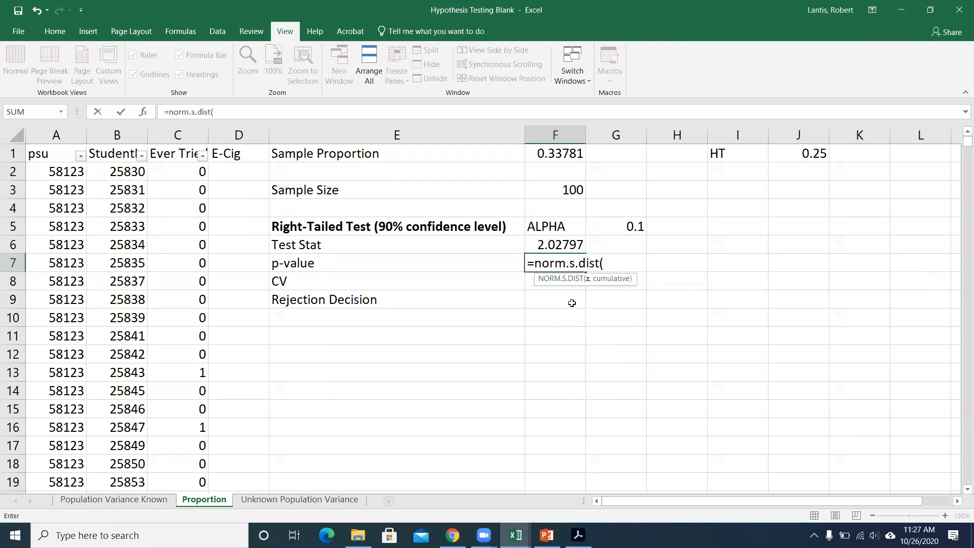
scroll(572, 303, "down", 1)
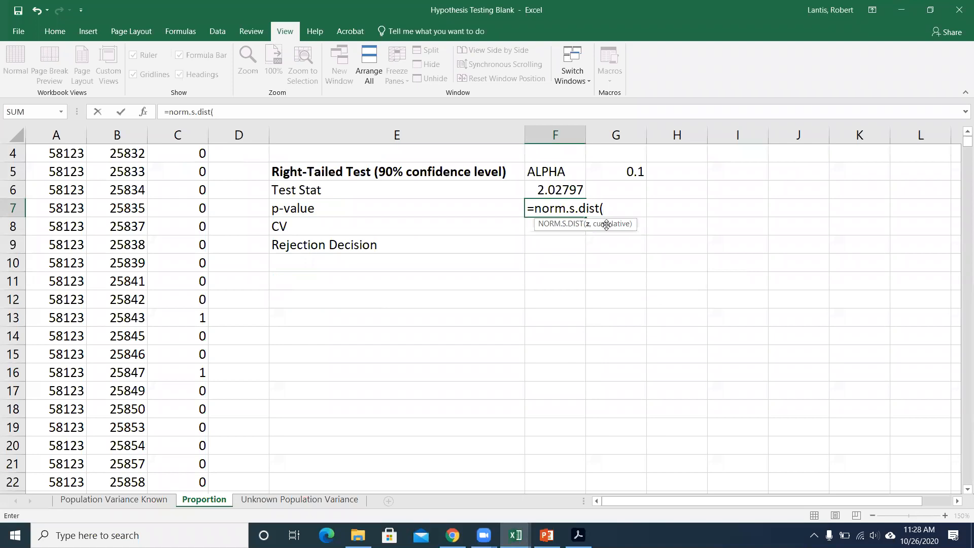
left_click(565, 191)
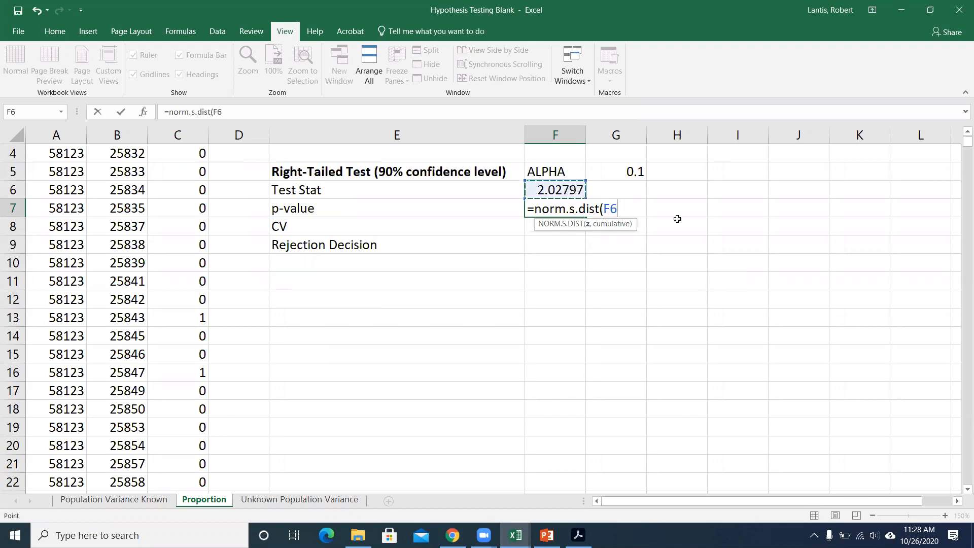
type(",1)")
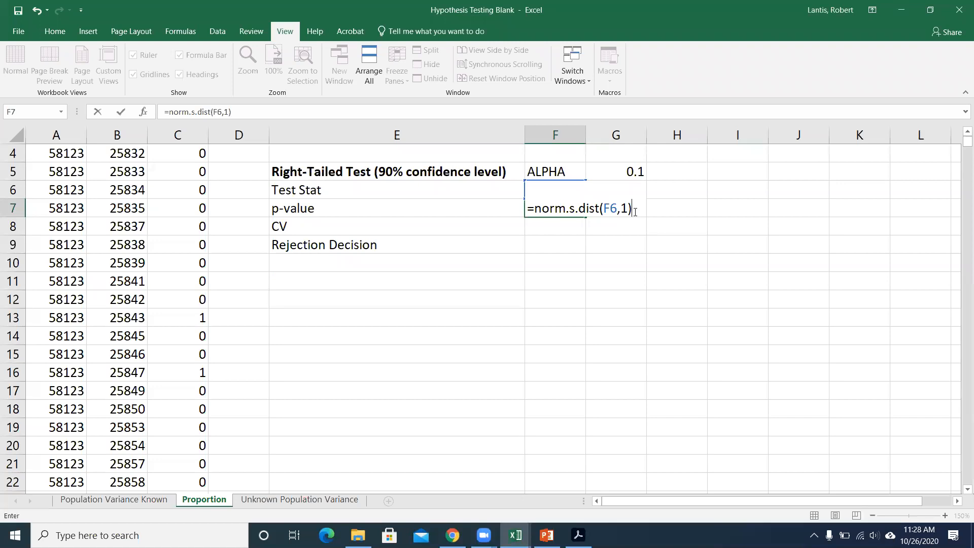
left_click(535, 210)
type("1-")
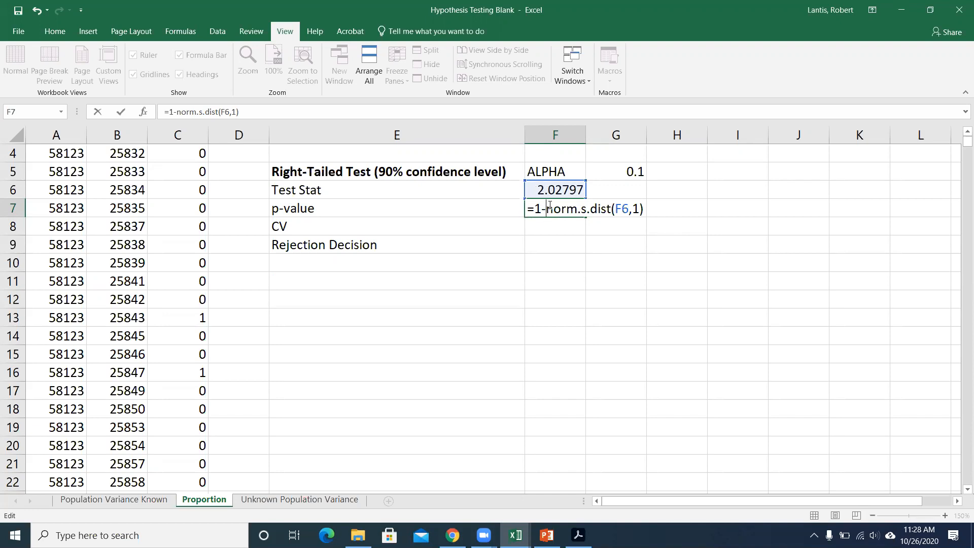
key("Return")
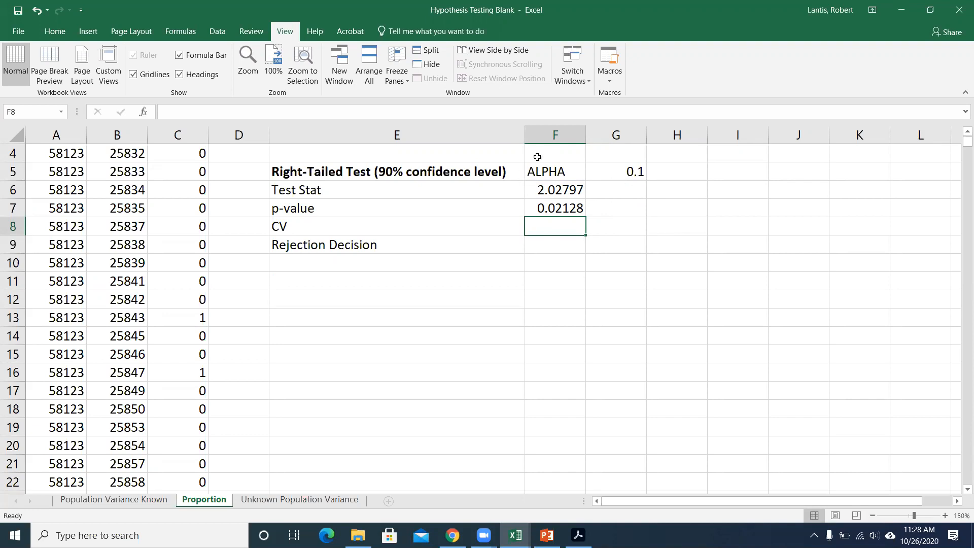
Review the p-value formula in F7 without changing it.
scroll(537, 157, "up", 1)
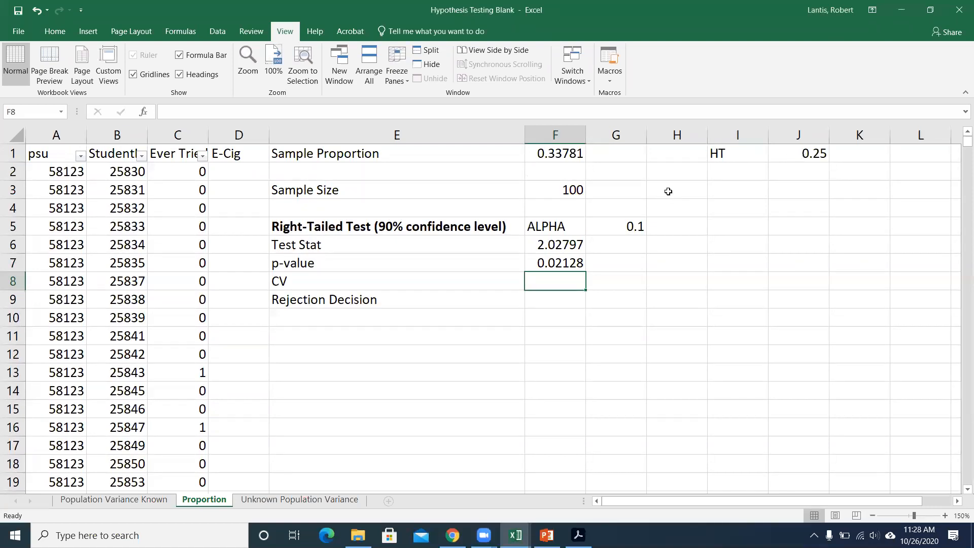
double_click(567, 261)
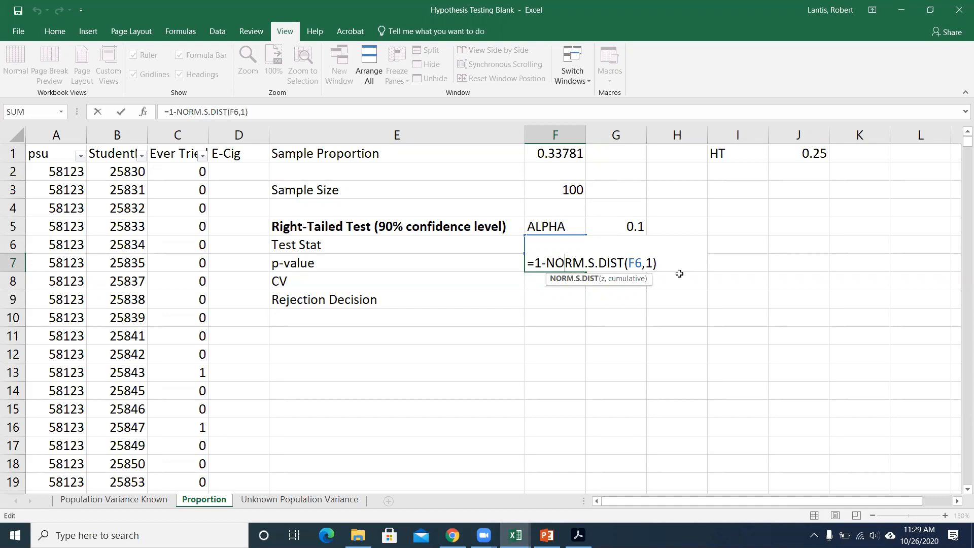
key("Return")
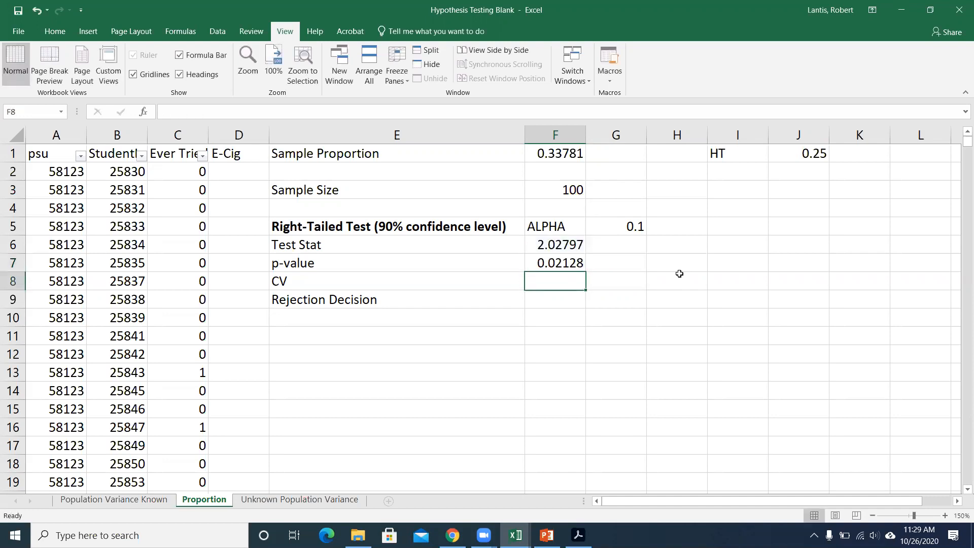
Start an IF formula in the Rejection Decision cell F9 with the logical test F7<G5, comparing the p-value with alpha.
key("Down")
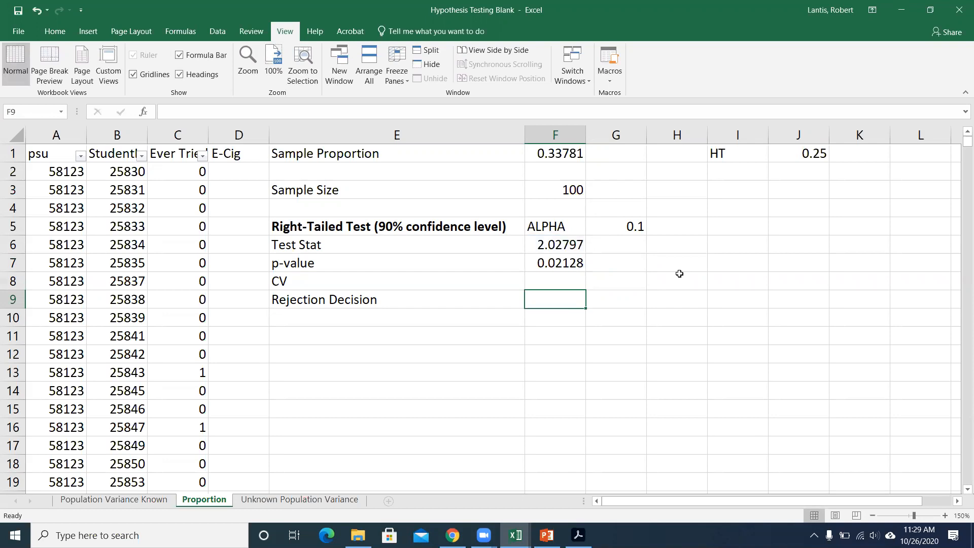
type("=")
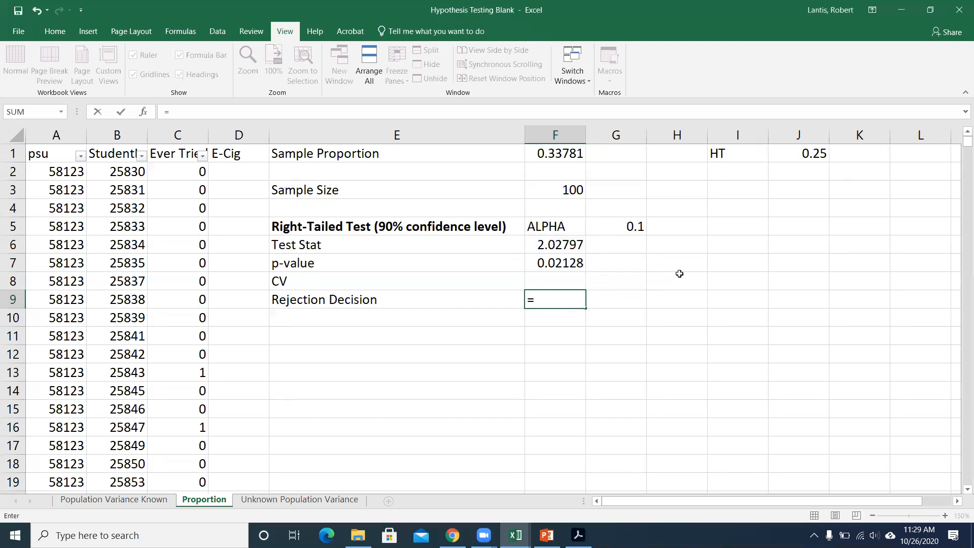
type("if")
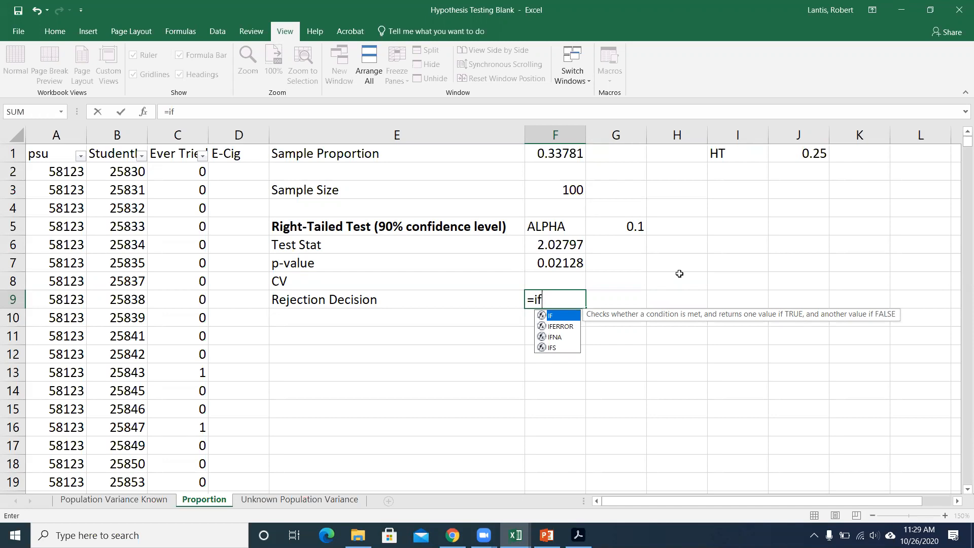
type("(")
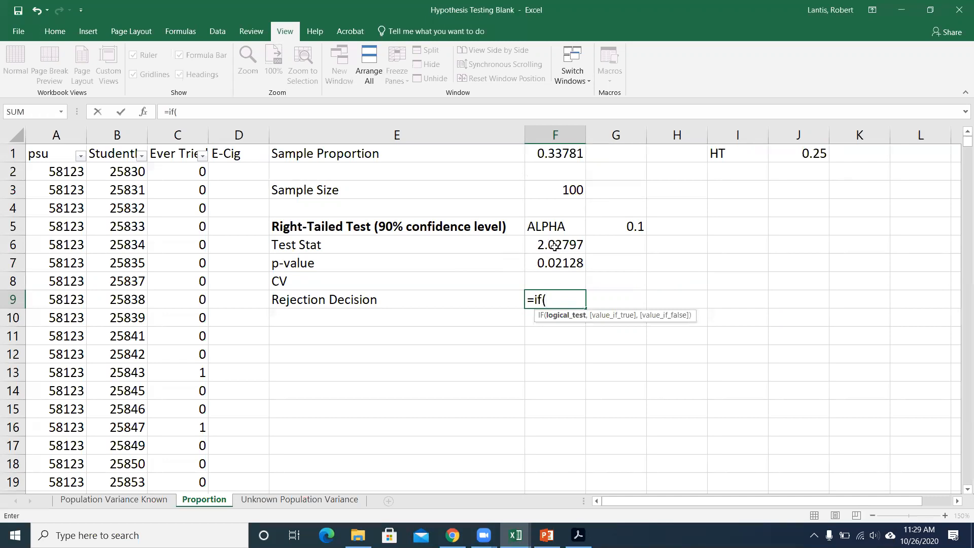
left_click(557, 263)
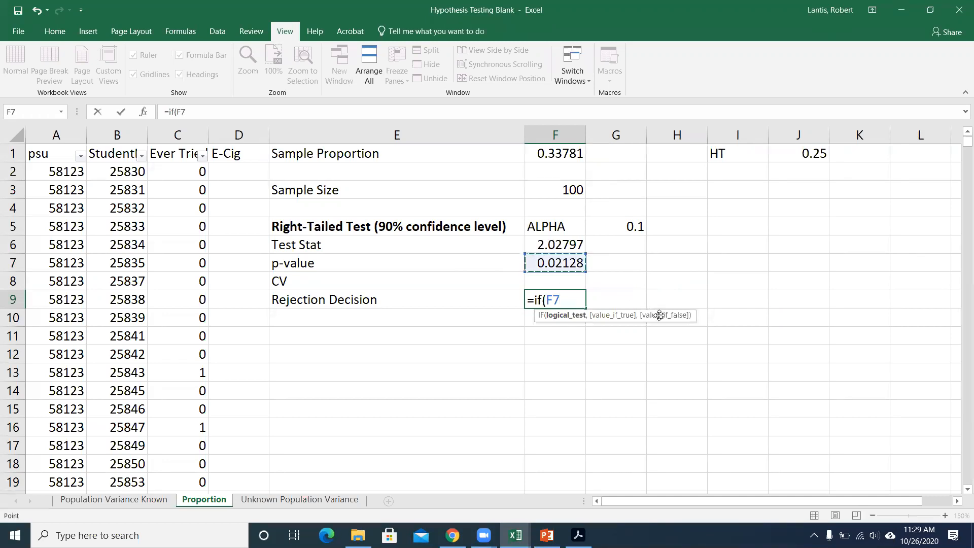
type("<")
left_click(624, 230)
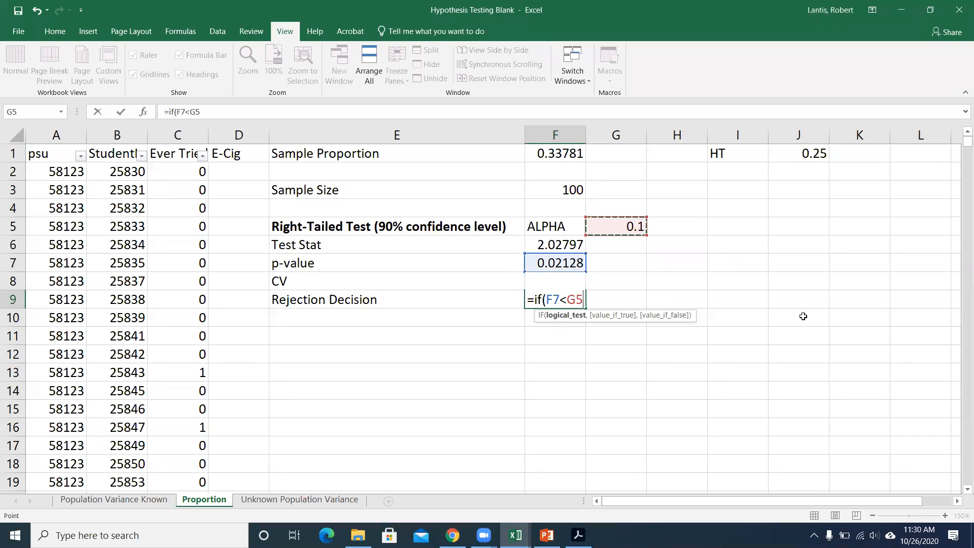
type(",")
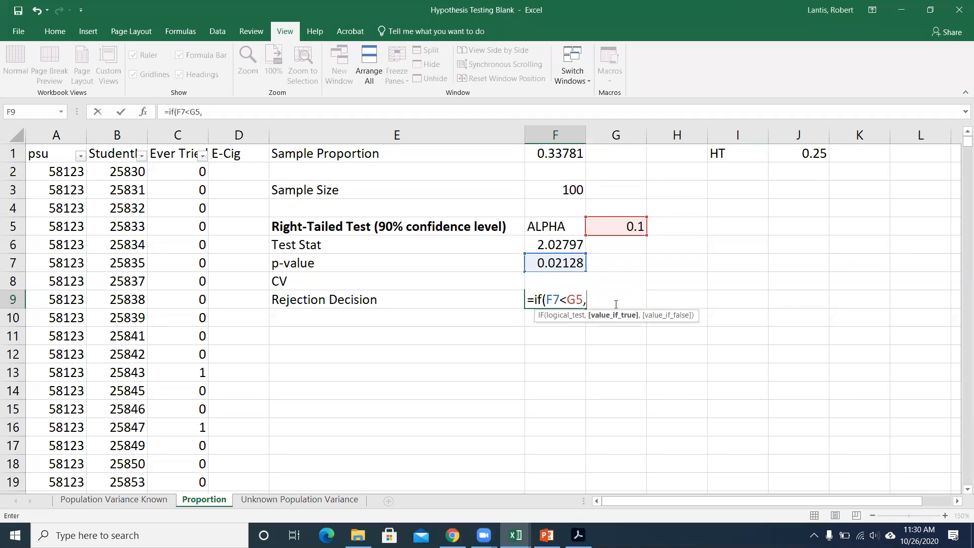
Complete the IF formula in F9 with "REJECT" as the true result and "FAIL TO REJECT" as the false result.
type("\"REJECT\"")
type(",")
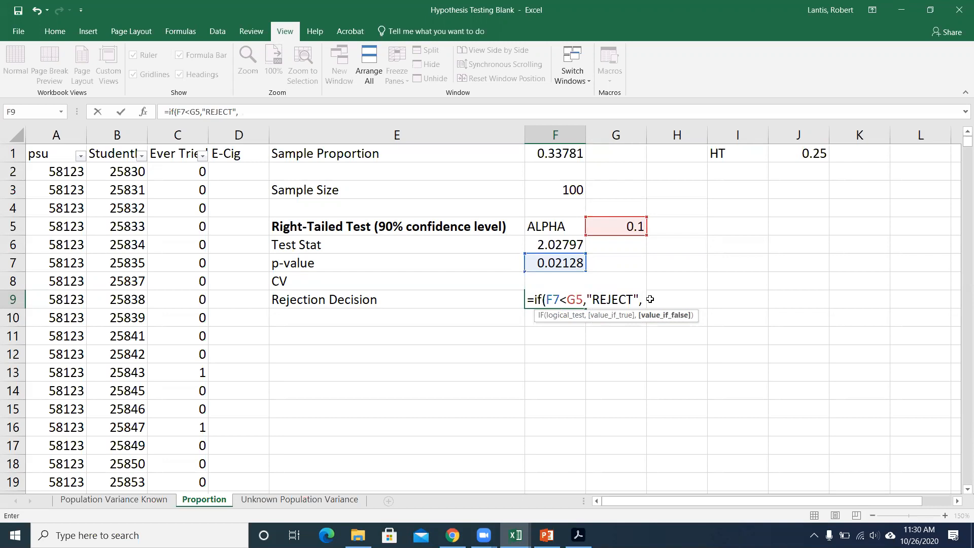
type("\"FAIL TO REJE")
key("BackSpace")
key("BackSpace")
type("EJECT\")")
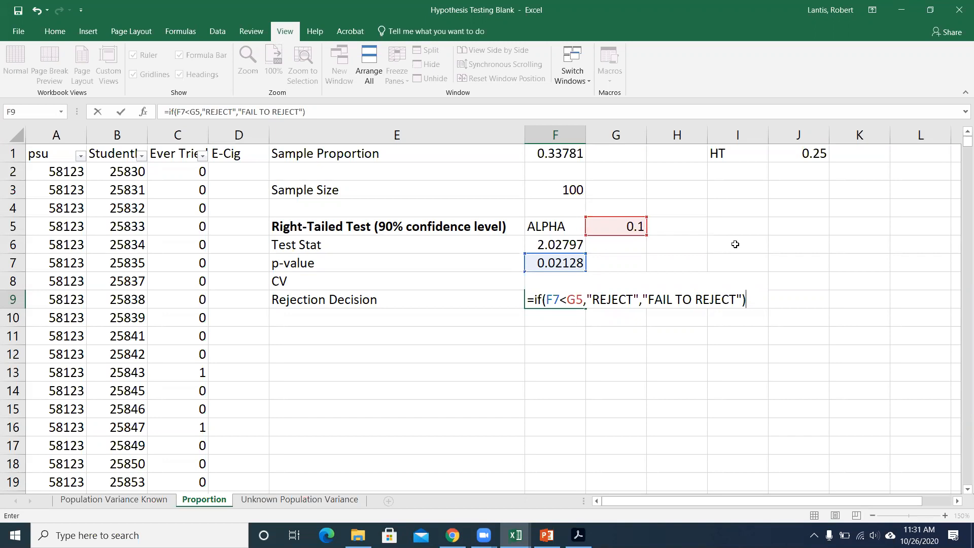
key("Return")
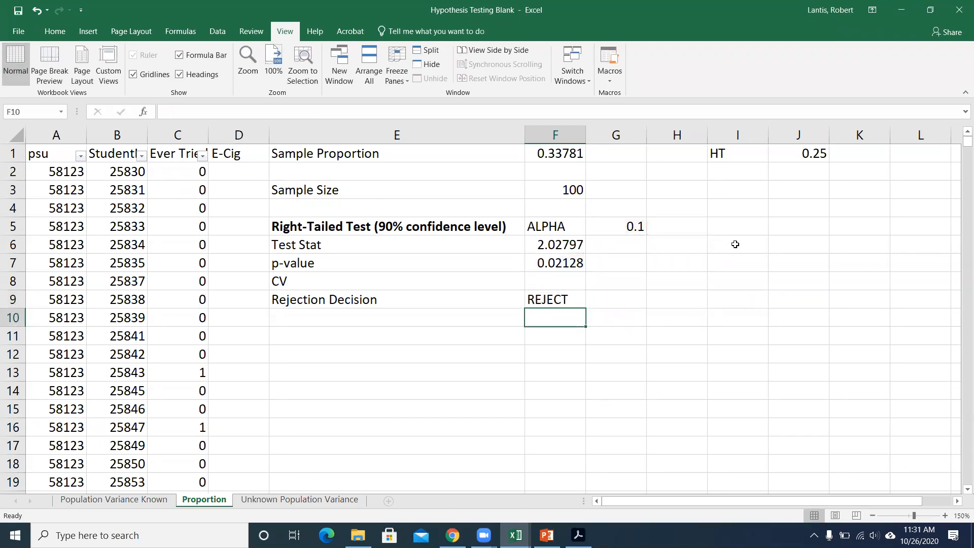
Try an alpha of 0.05 in cell G5.
left_click(620, 224)
type(".05")
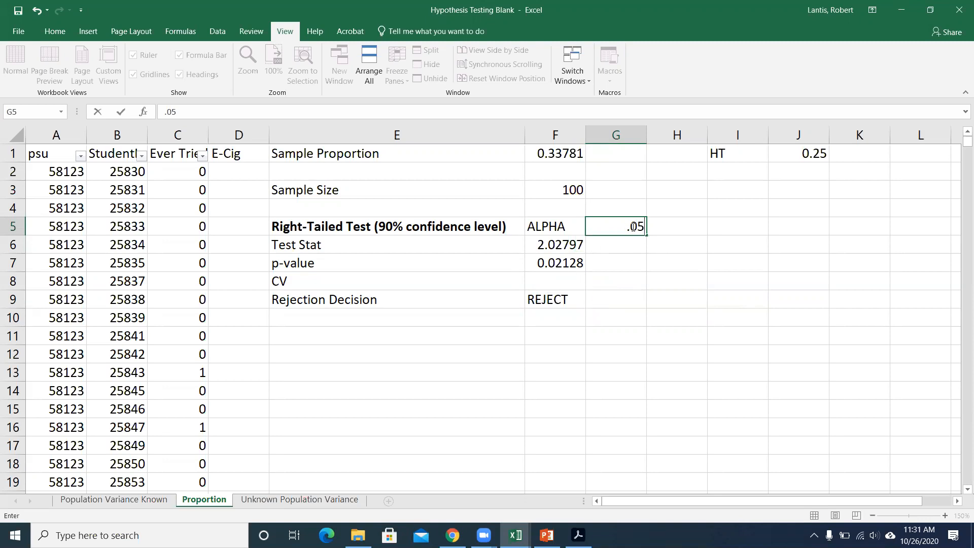
key("Return")
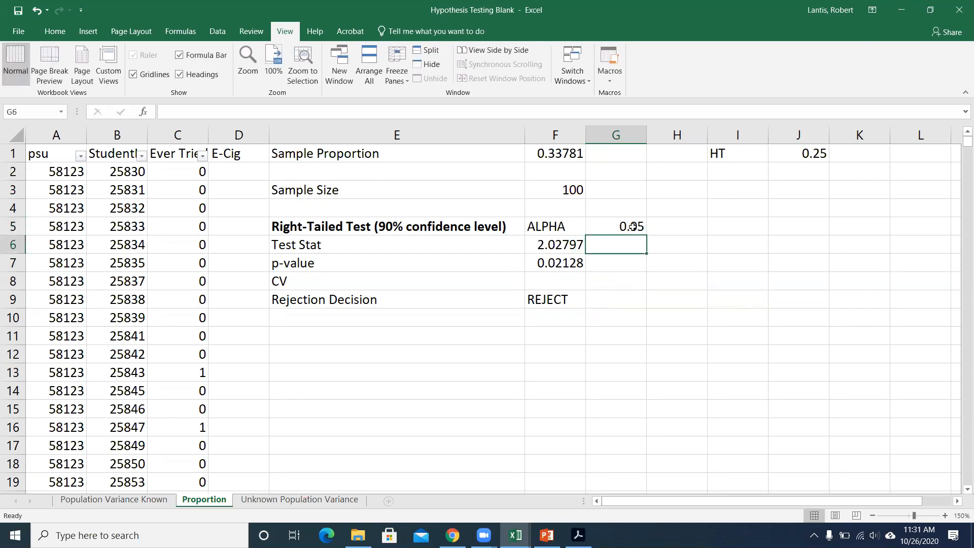
Set the alpha in cell G5 to 0.01.
left_click(633, 226)
type(".01")
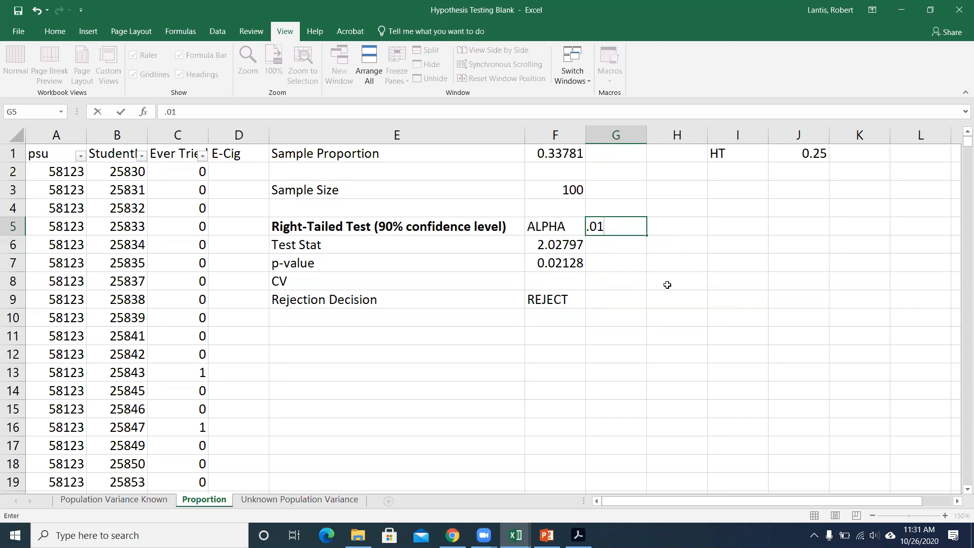
key("Return")
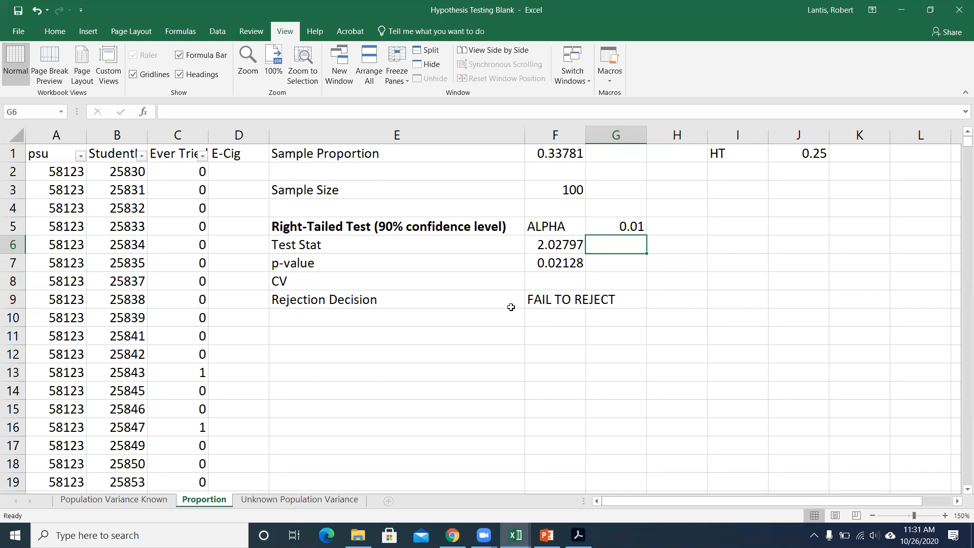
Review the Rejection Decision formula in F9 unchanged, and select the empty CV cell F8.
double_click(536, 299)
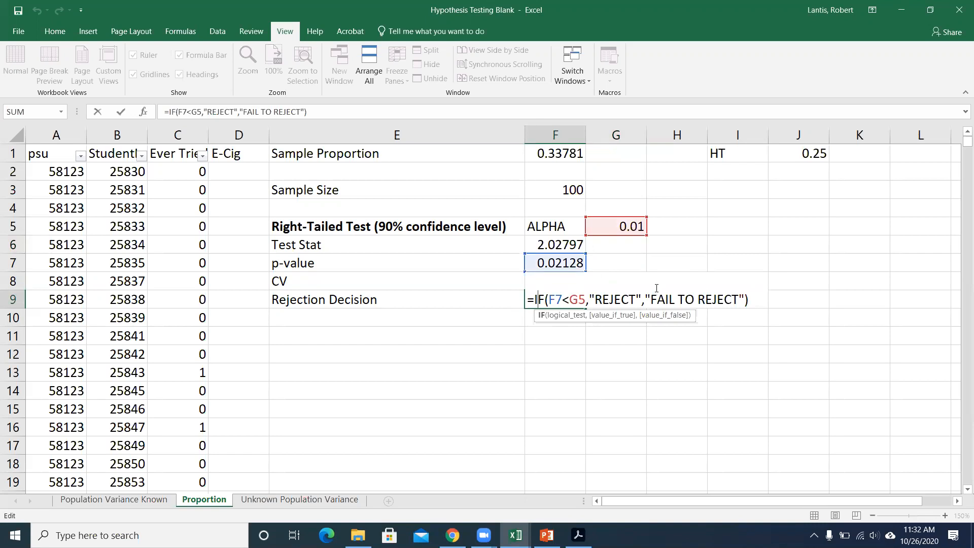
key("Return")
left_click(569, 280)
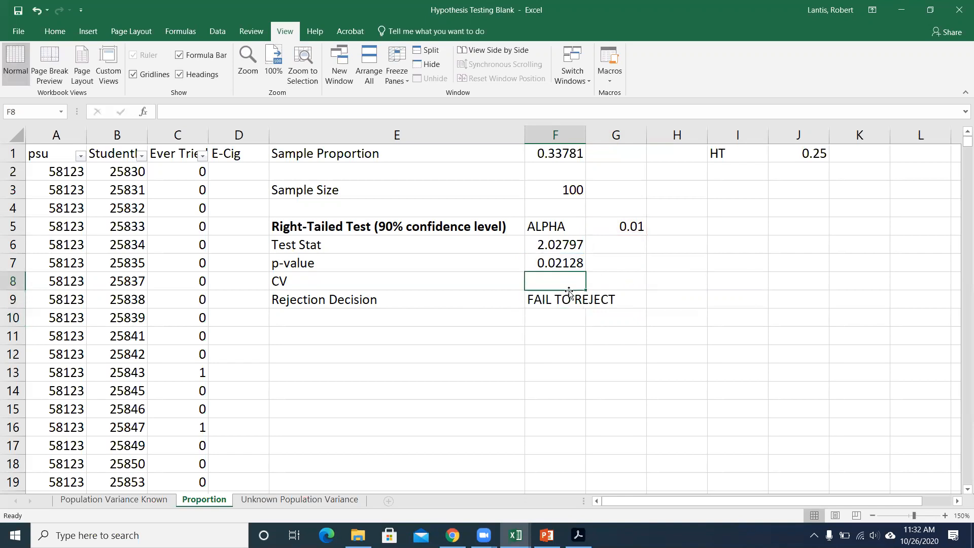
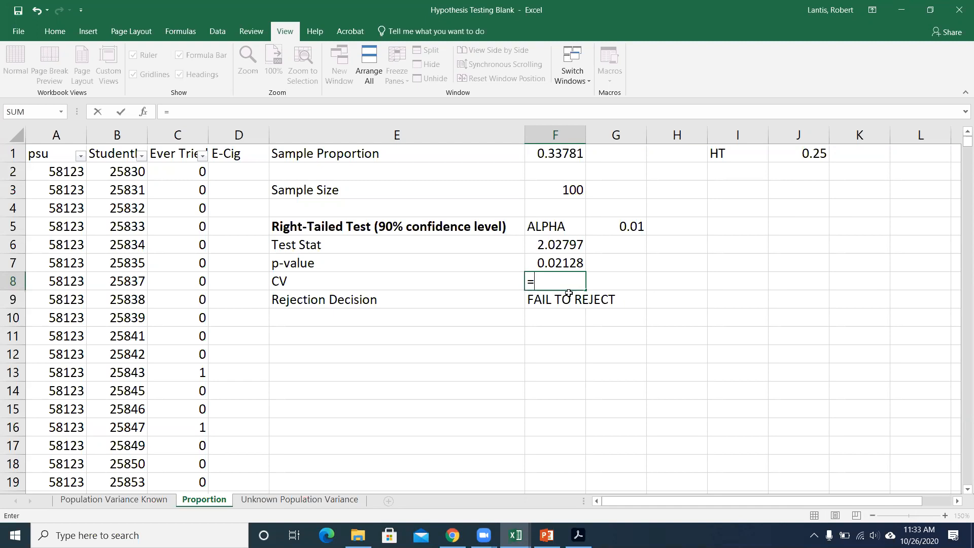
Compute the right-tailed critical value in F8 with =NORM.S.INV(1-G5).
type("norm.s.inv")
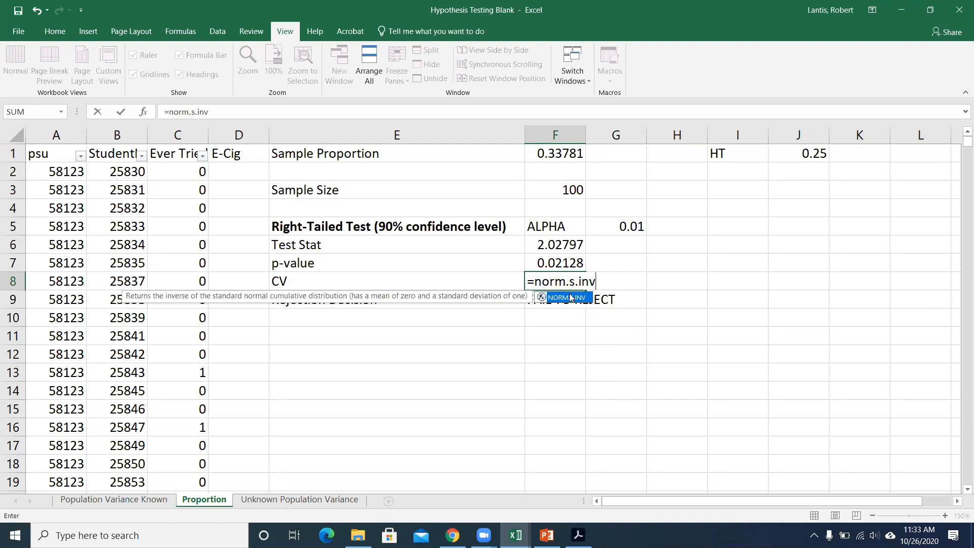
type("(")
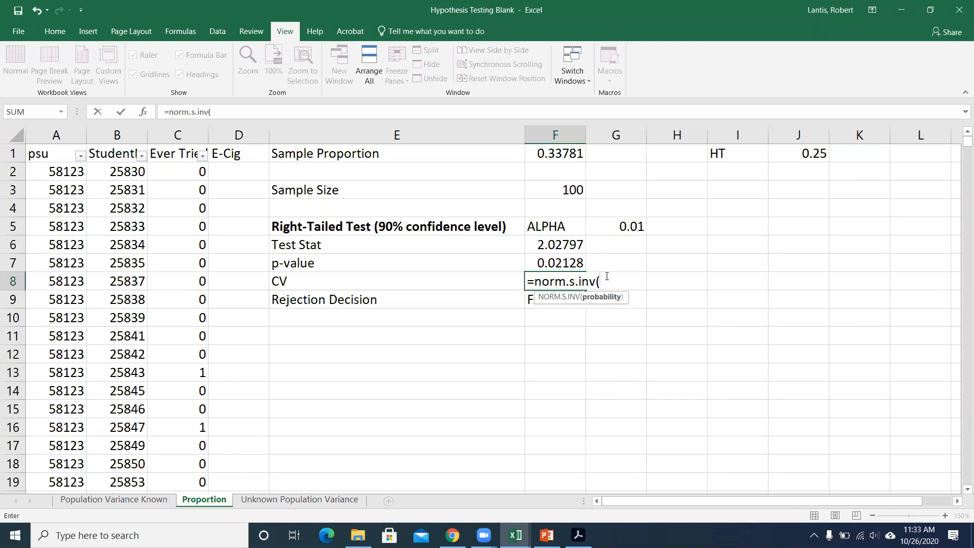
type("1-")
left_click(616, 223)
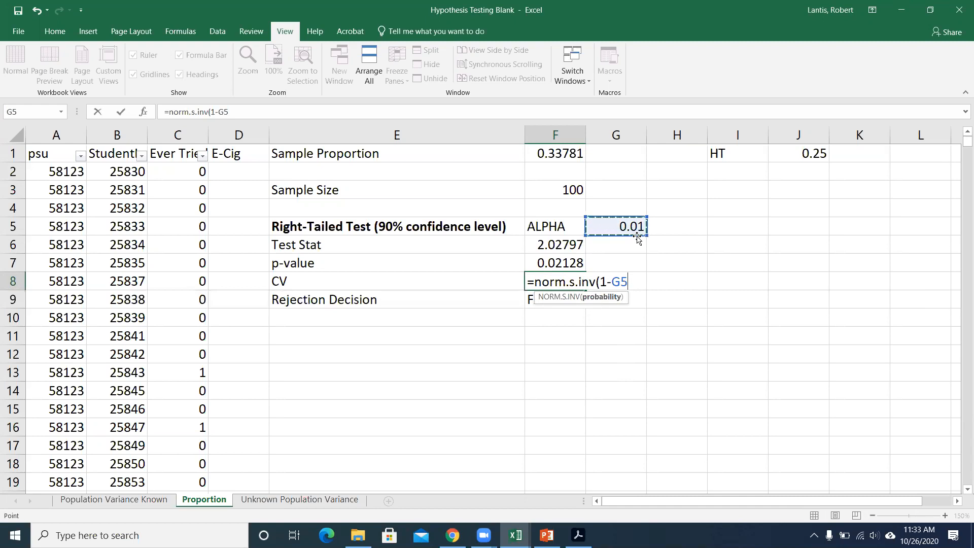
type(")")
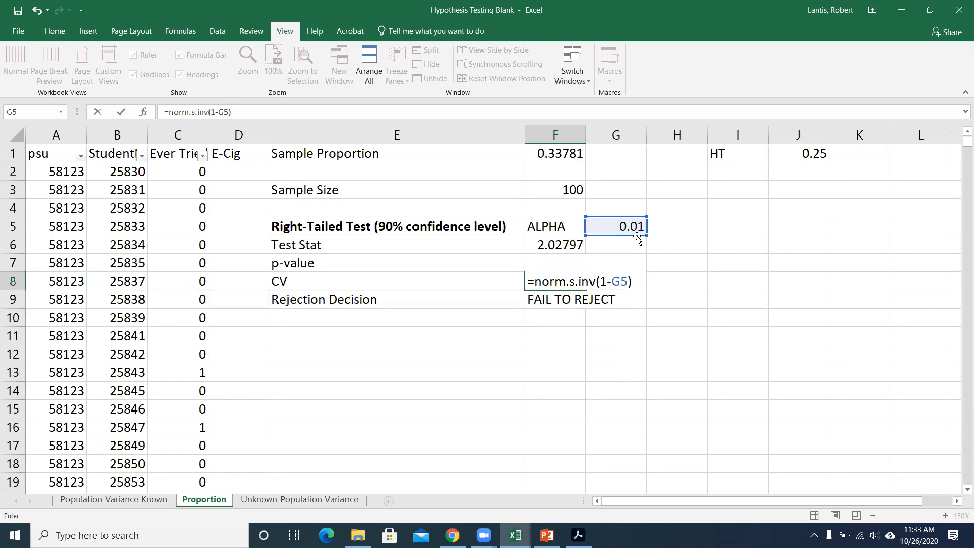
key("Return")
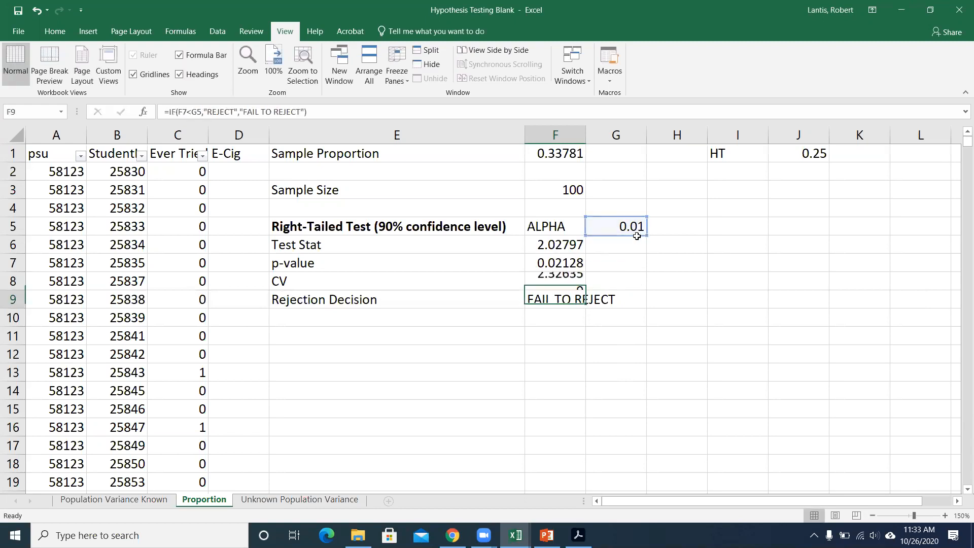
Try an alpha of 0.1 in cell G5.
key("Up")
key("Up")
key("Right")
key("Up")
key("Up")
type("0.1")
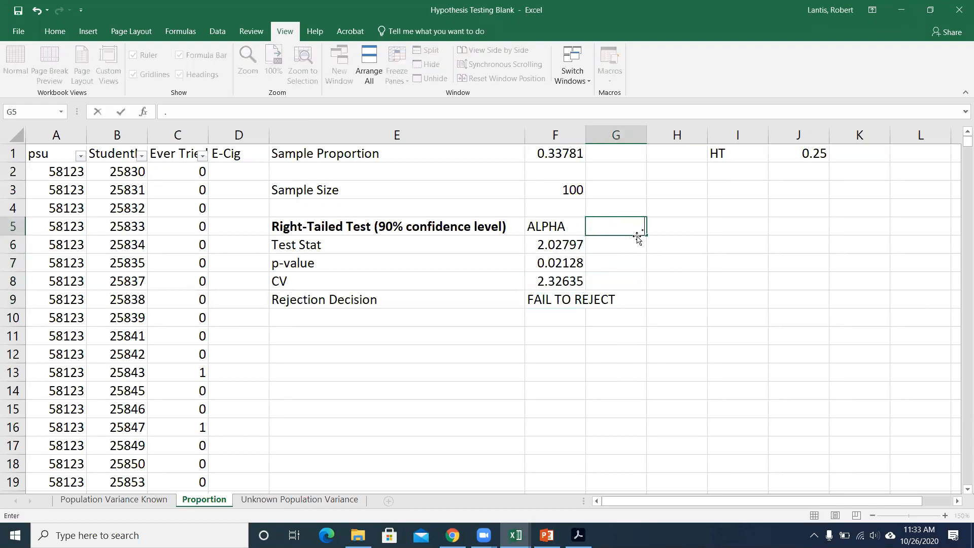
key("Return")
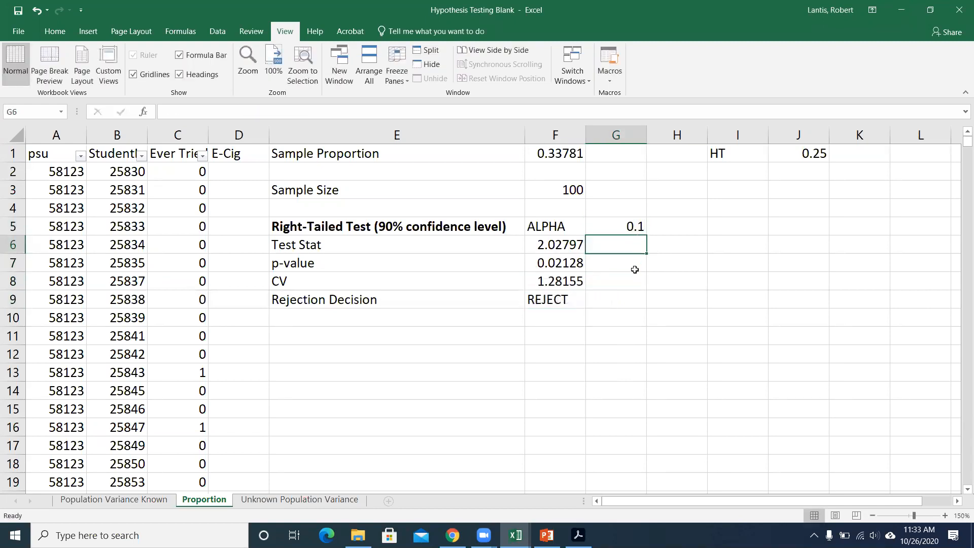
Try the left-tail form of the CV formula in F8 by removing "1-", giving =NORM.S.INV(G5).
left_click(591, 280)
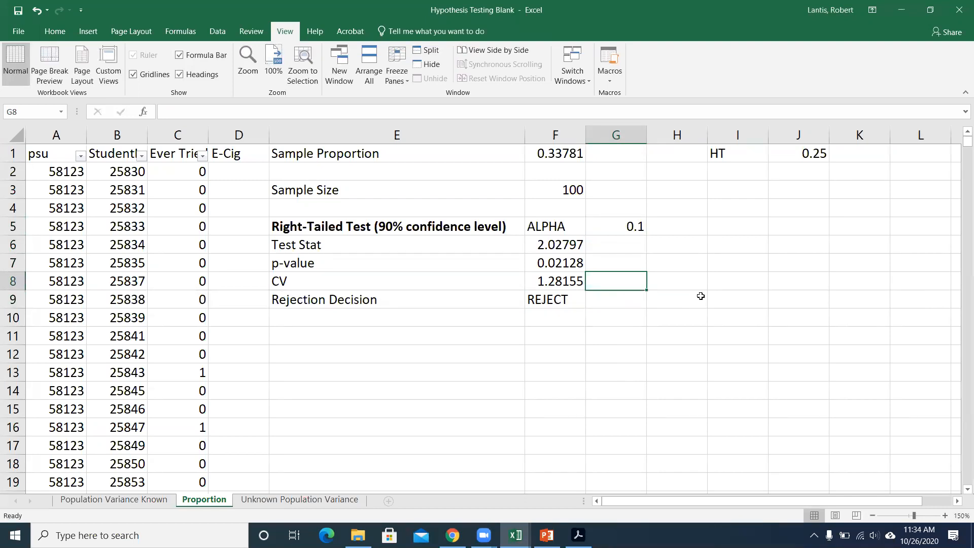
left_click(577, 281)
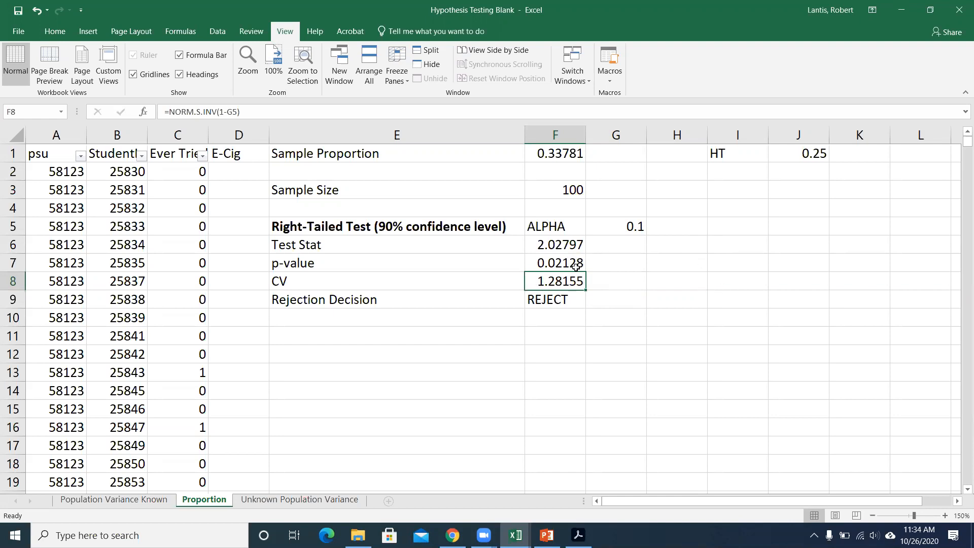
double_click(562, 281)
left_click(619, 281)
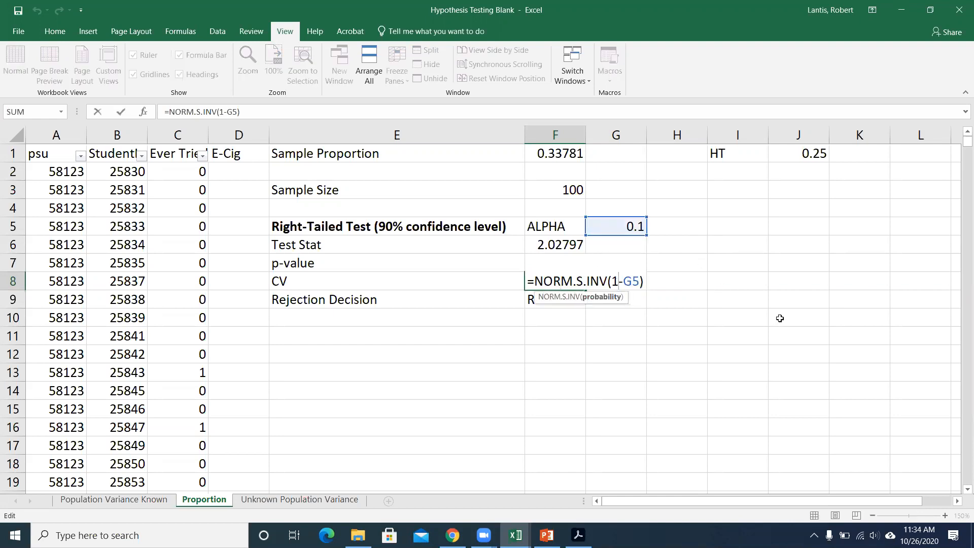
key("BackSpace")
key("Delete")
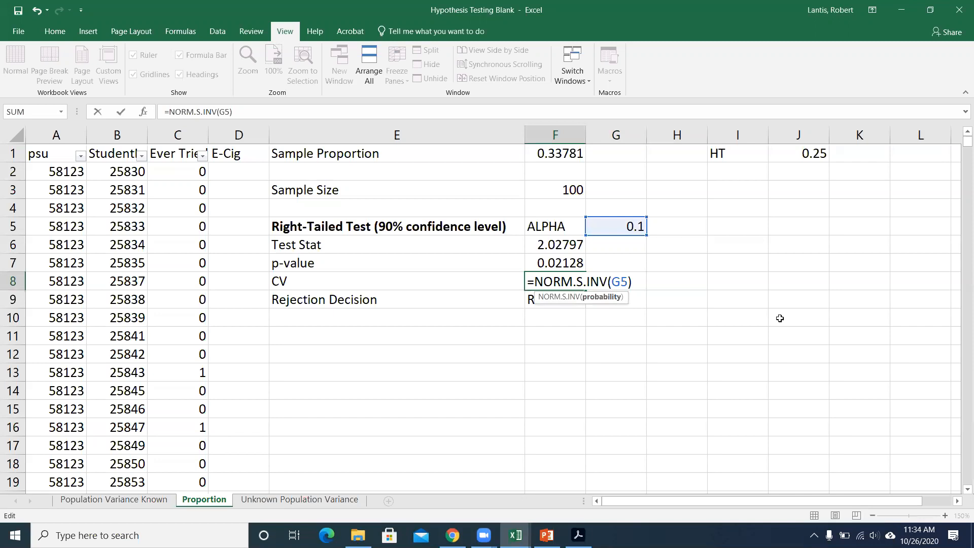
key("Return")
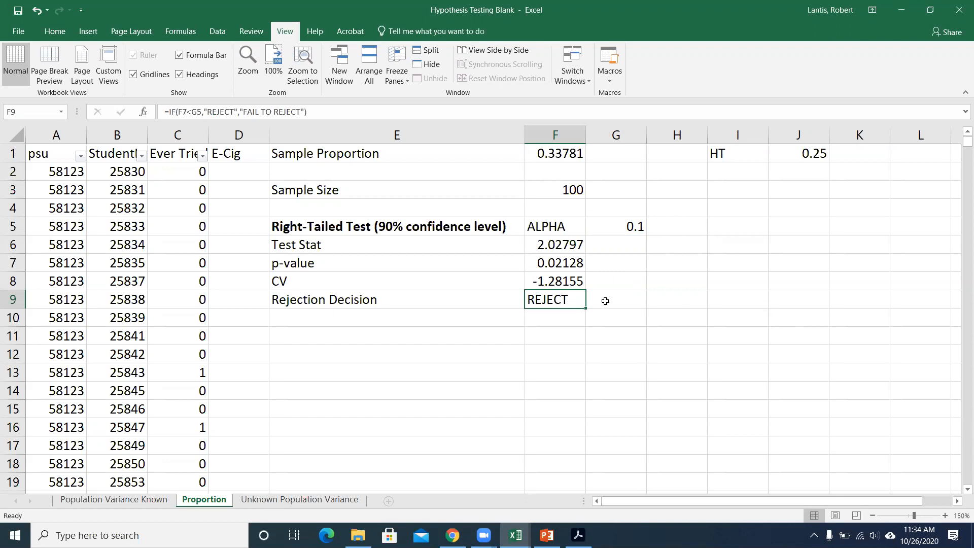
Restore the "1-" in the CV formula in F8 so it reads =NORM.S.INV(1-G5).
left_click(565, 283)
double_click(563, 282)
left_click(611, 281)
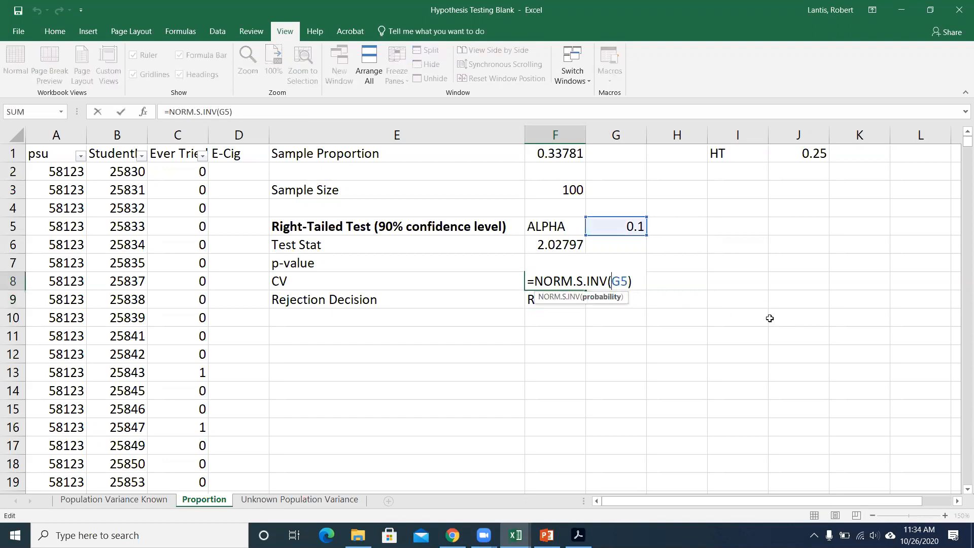
type("1-")
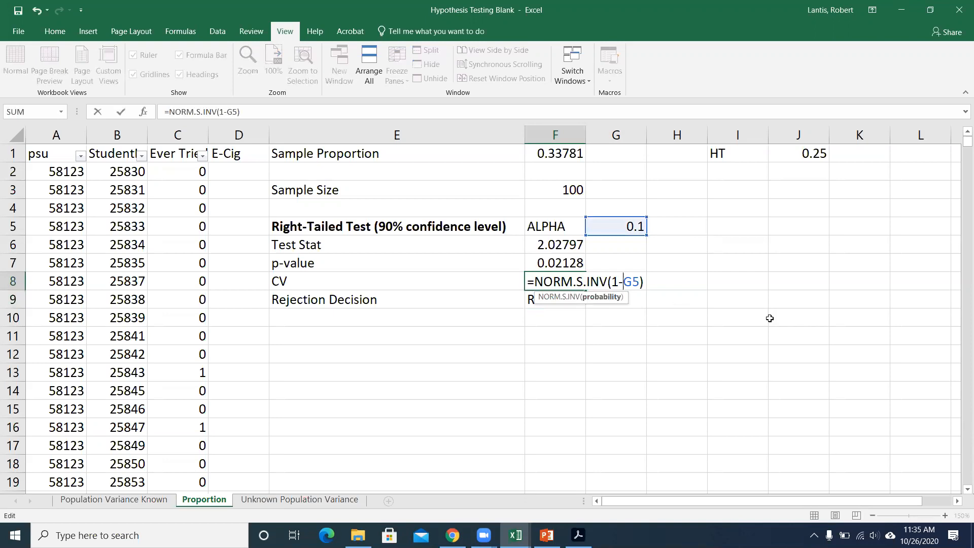
key("Return")
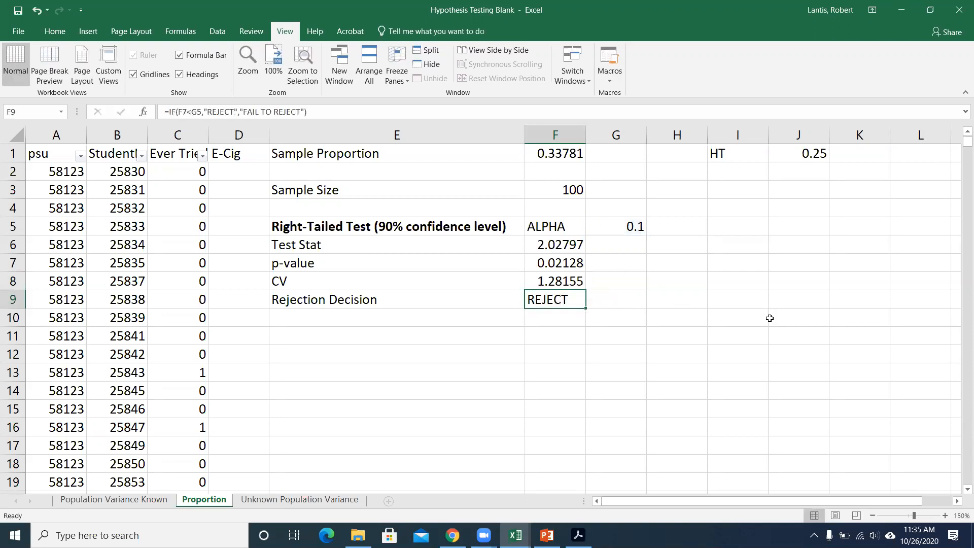
Start an IF formula in F10 that tests whether the test statistic F6 is greater than the critical value F8.
key("Down")
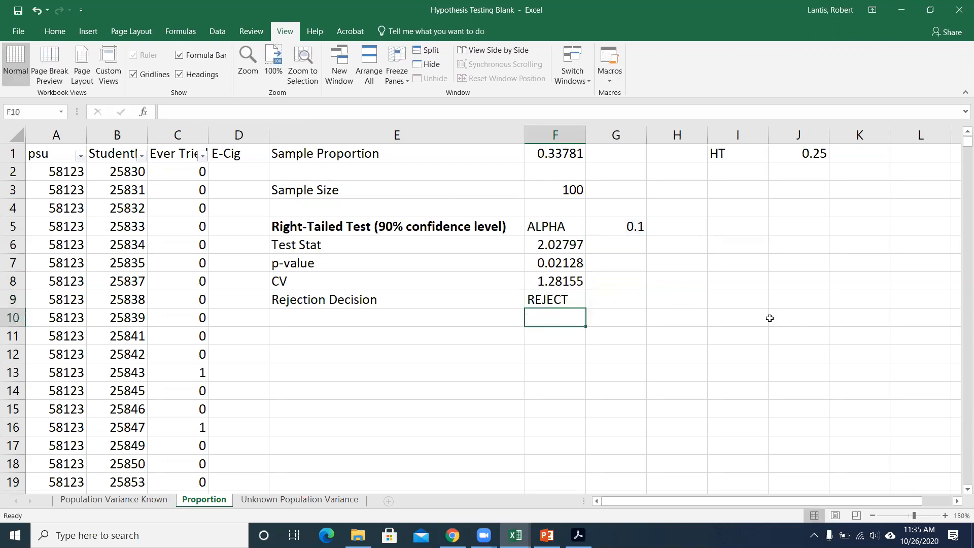
type("=if(")
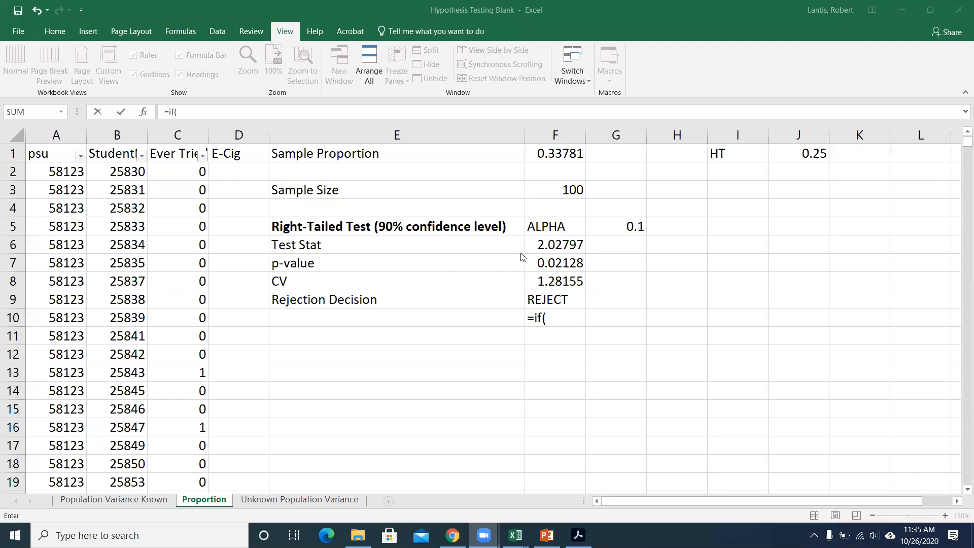
left_click(558, 321)
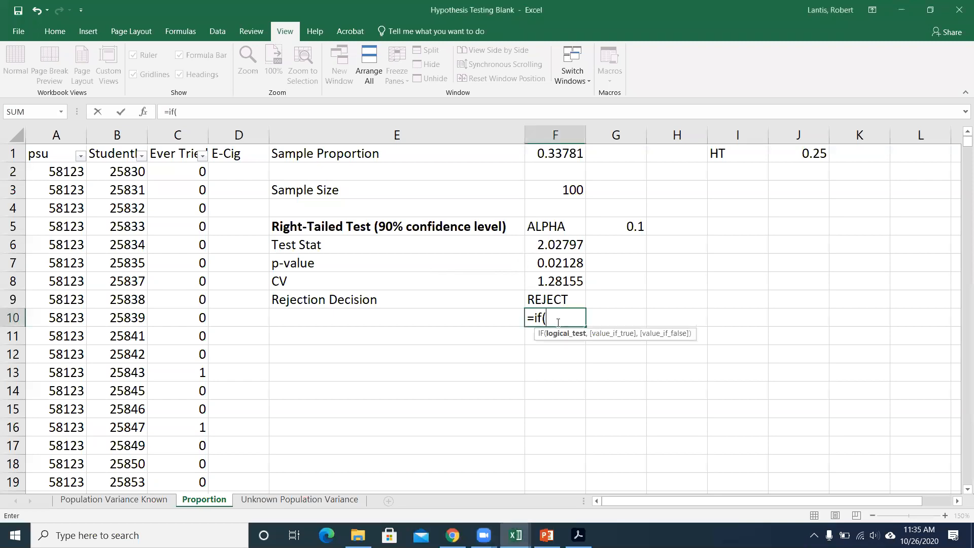
left_click(544, 246)
type(">")
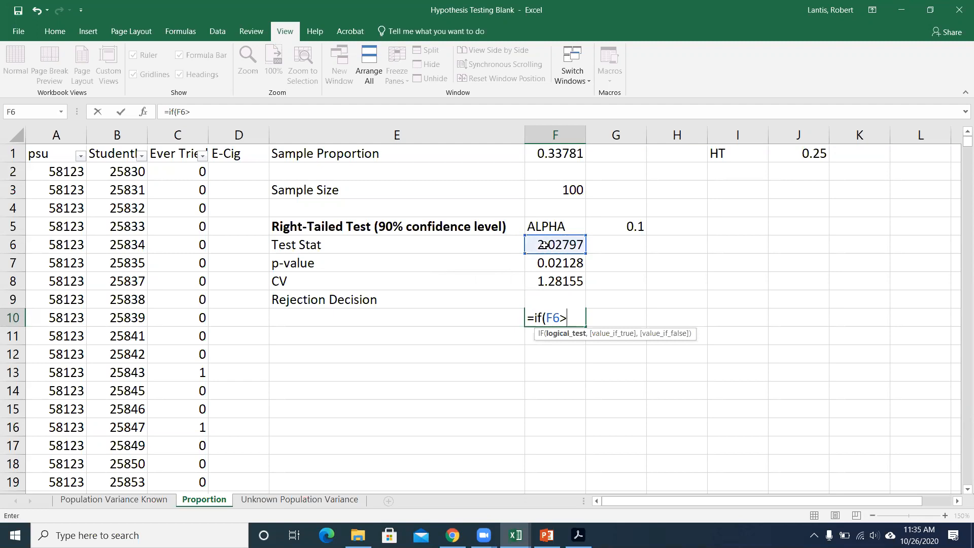
left_click(556, 278)
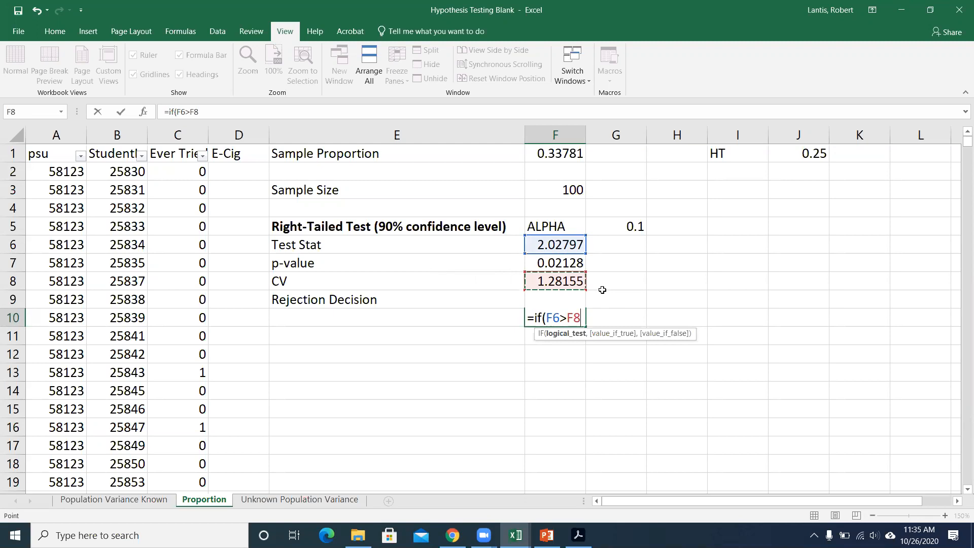
Complete the IF formula in F10 with "REJECT" as the true result and "FAIL TO REJECT" as the false result.
type(",\"R ")
type("JEC")
key("BackSpace")
key("BackSpace")
key("BackSpace")
type("EJECT\",")
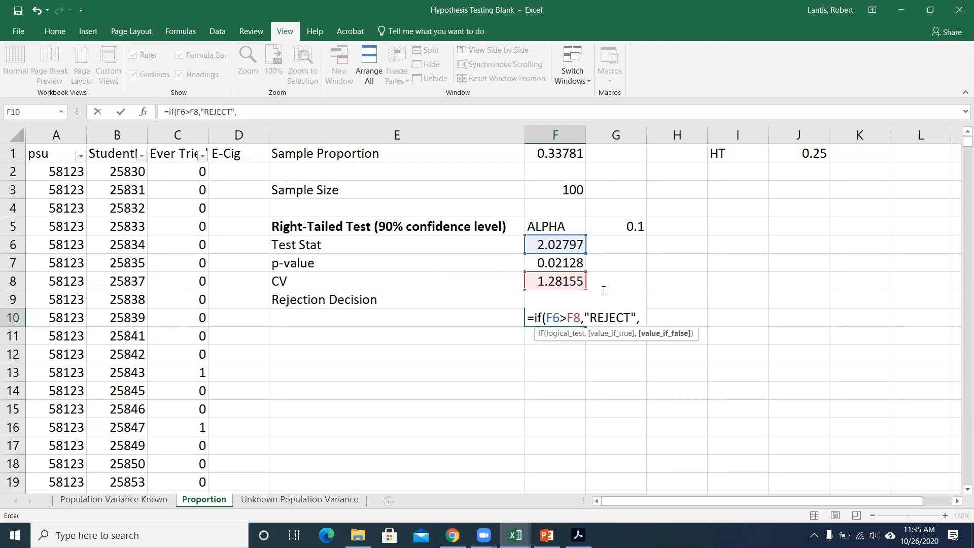
type("\"FAIL TO RE")
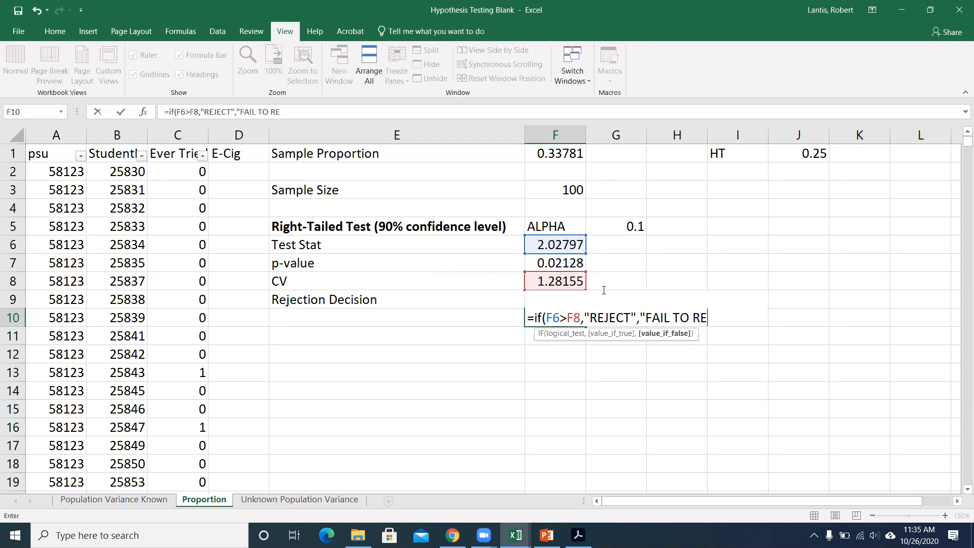
type("JECT\")")
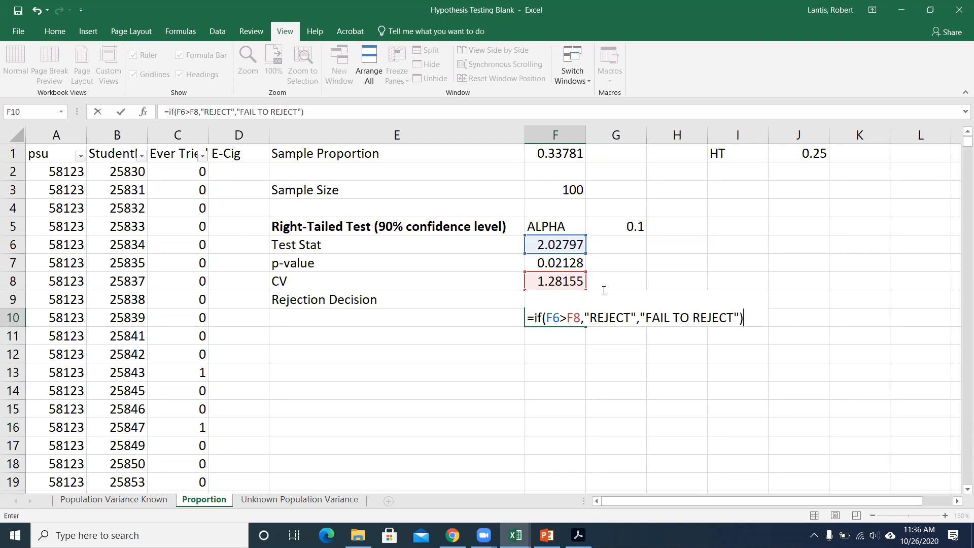
key("Return")
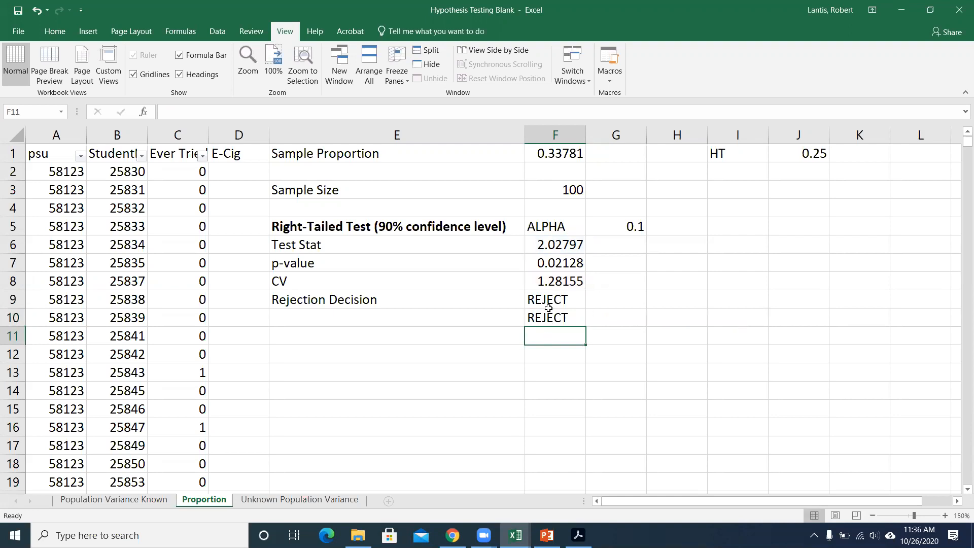
Test both rejection decisions with an alpha of 0.05 in cell G5.
left_click(638, 225)
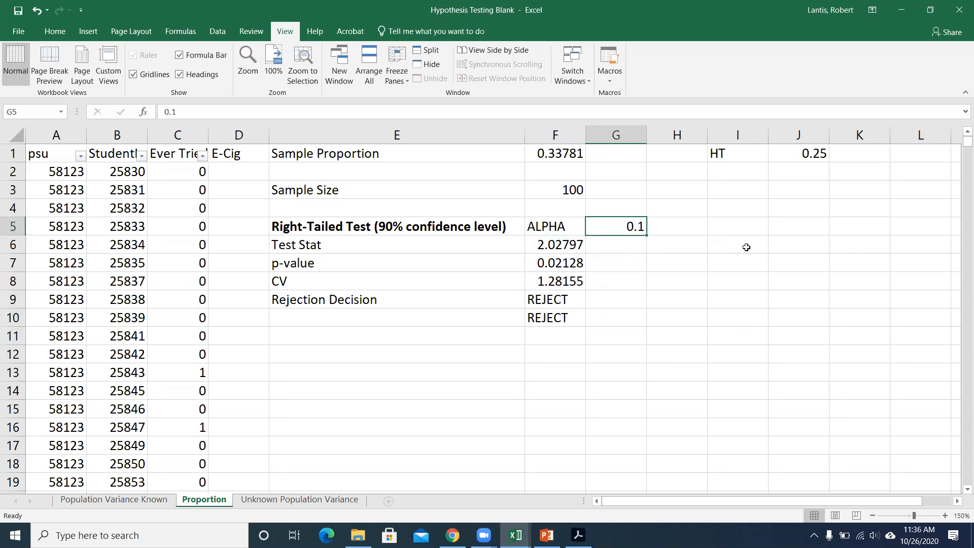
type(".05")
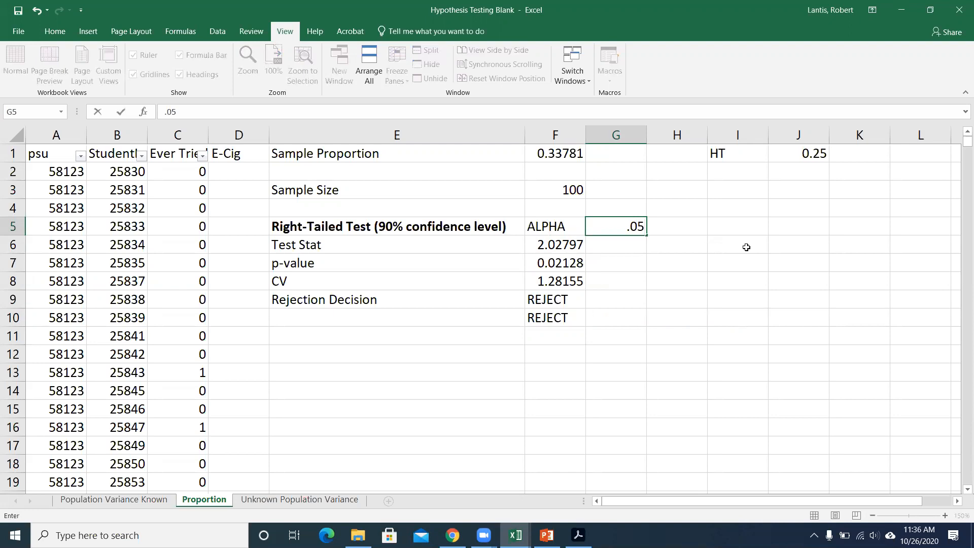
key("Return")
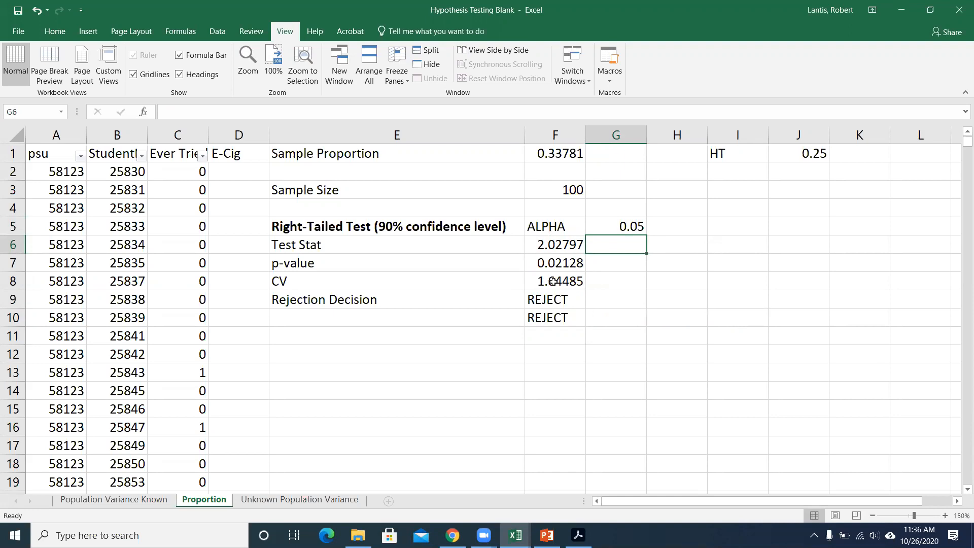
Change the alpha in cell G5 to 0.01.
left_click(616, 226)
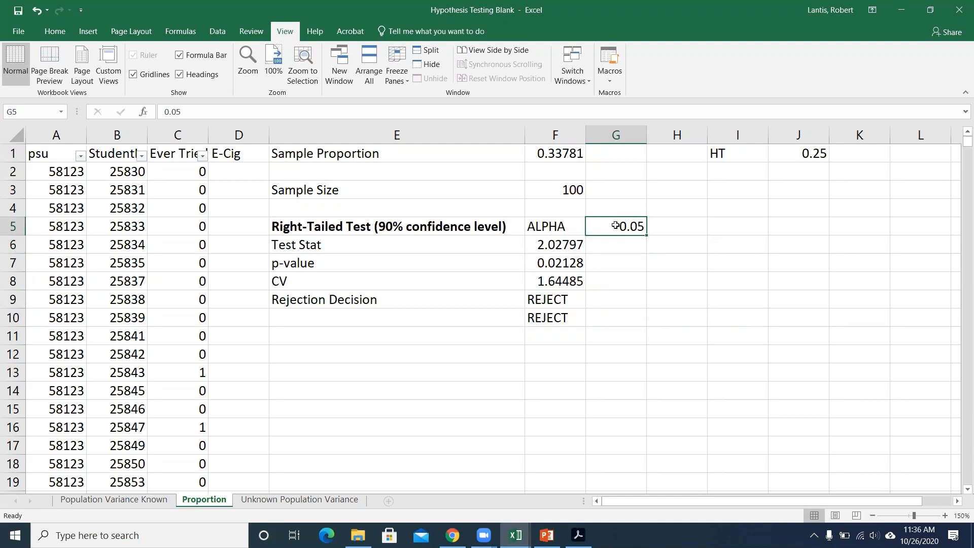
key("BackSpace")
type(".01")
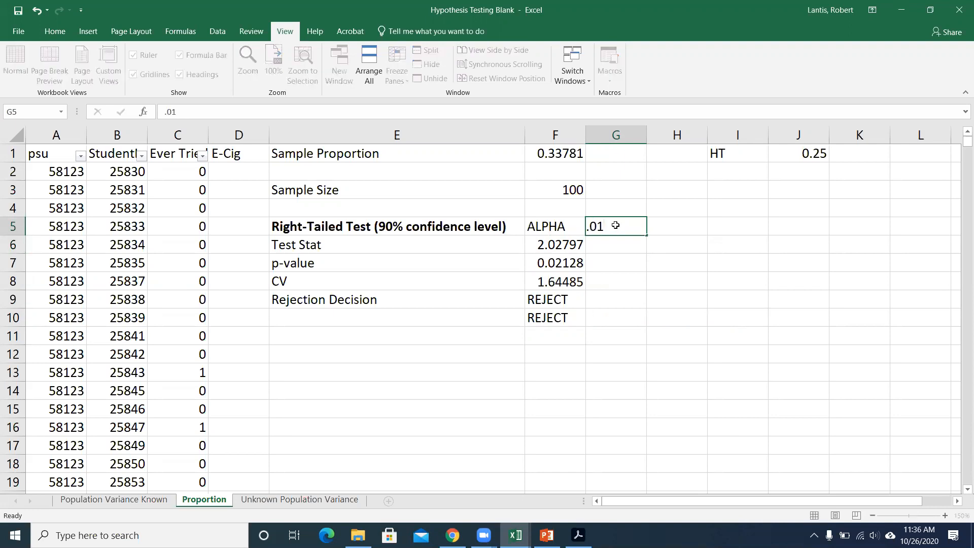
key("Return")
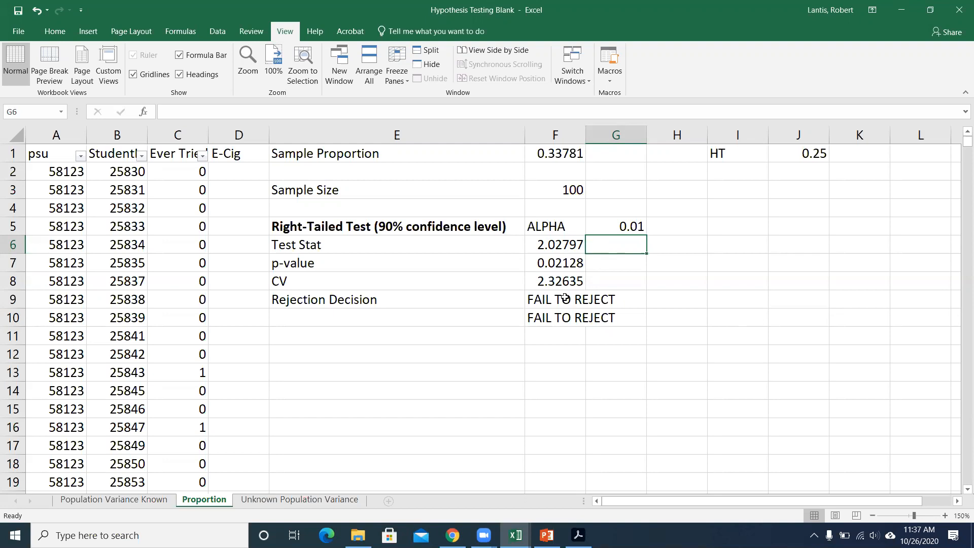
Review the IF formula in F10, and retype the true result in the Rejection Decision formula in F9 as "reject".
double_click(541, 321)
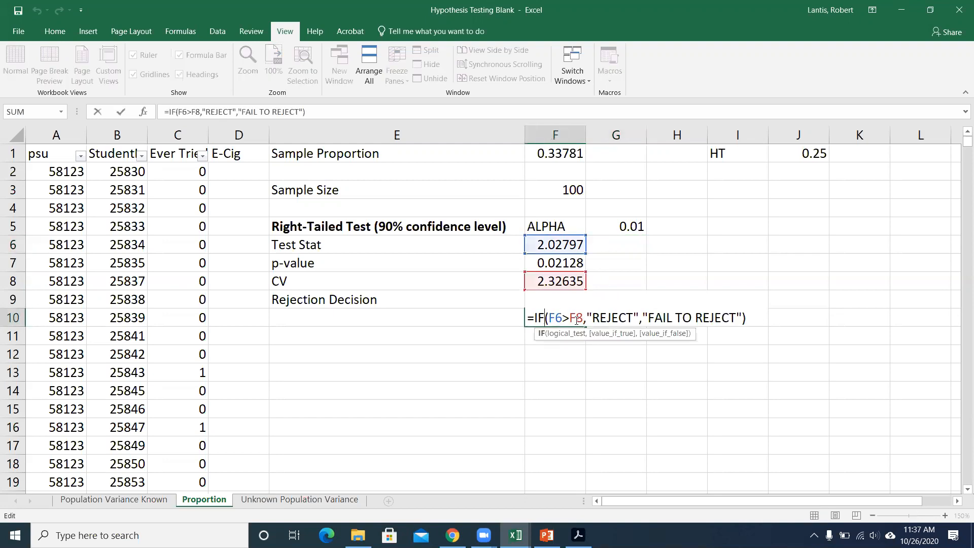
key("Return")
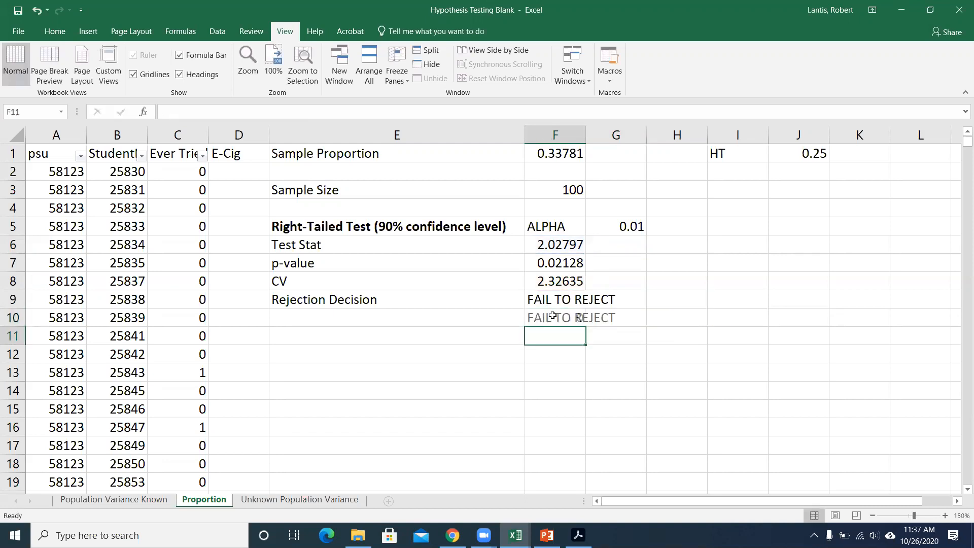
double_click(555, 299)
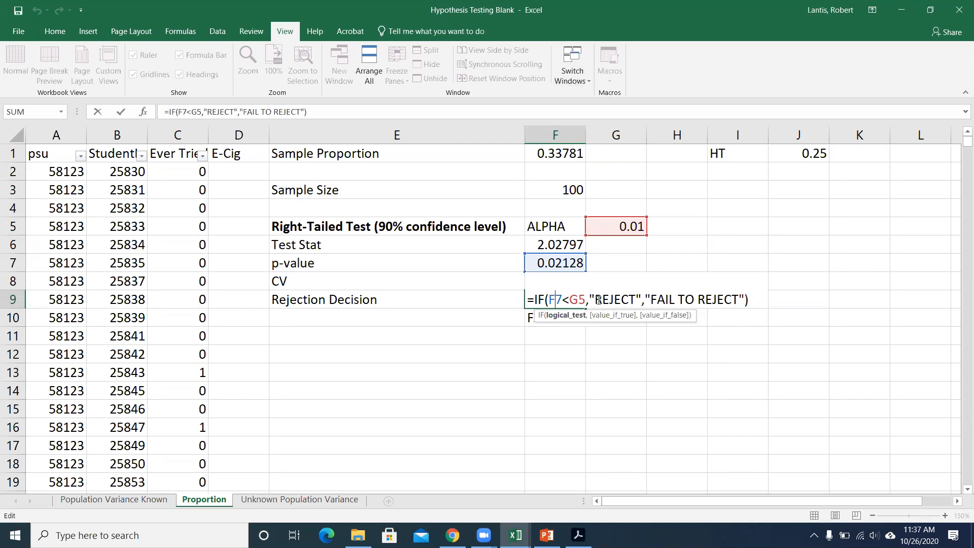
left_click_drag(595, 300, 633, 300)
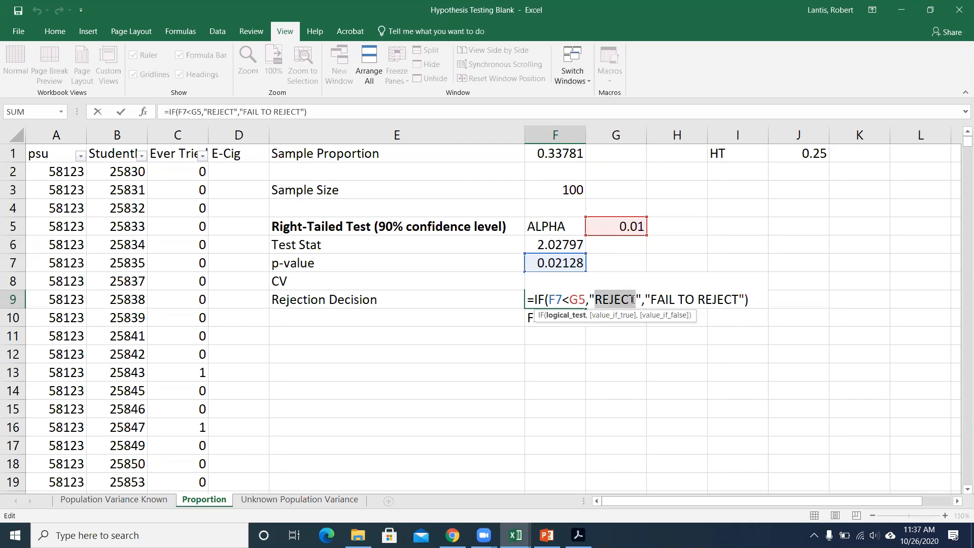
type("rjec")
key("BackSpace")
key("BackSpace")
key("BackSpace")
type("eject")
key("Return")
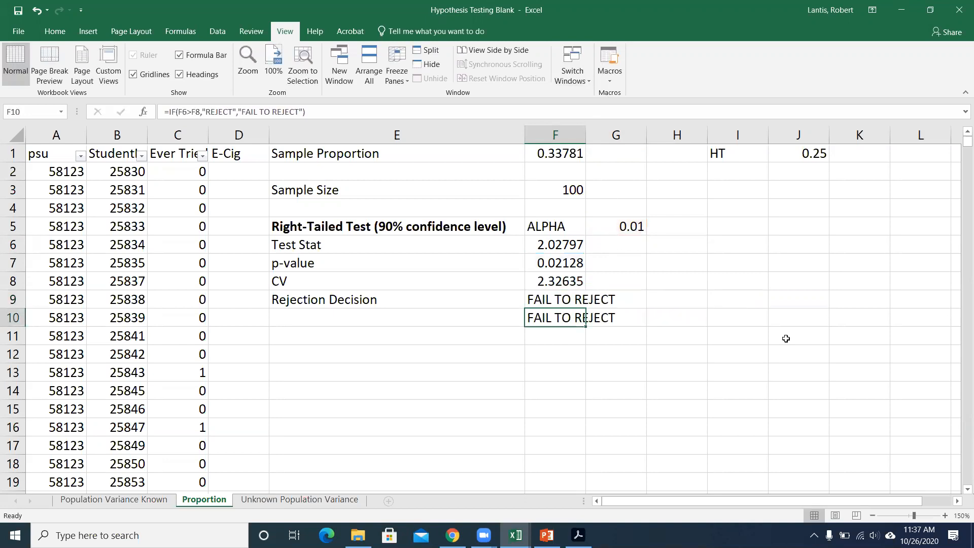
Test both rejection decisions with an alpha of 0.1 in cell G5.
left_click(630, 228)
type(".1")
key("Return")
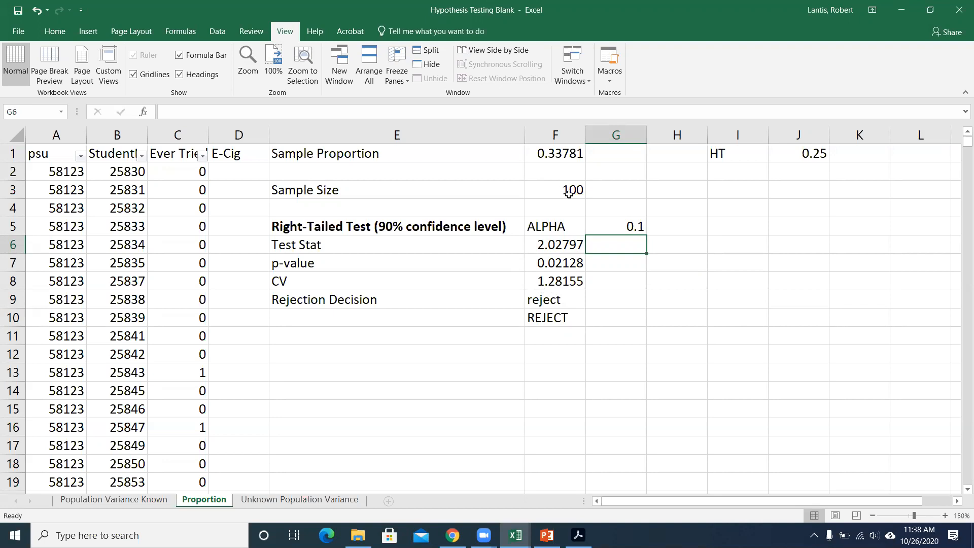
Set the alpha in cell G5 back to 0.01.
left_click(637, 230)
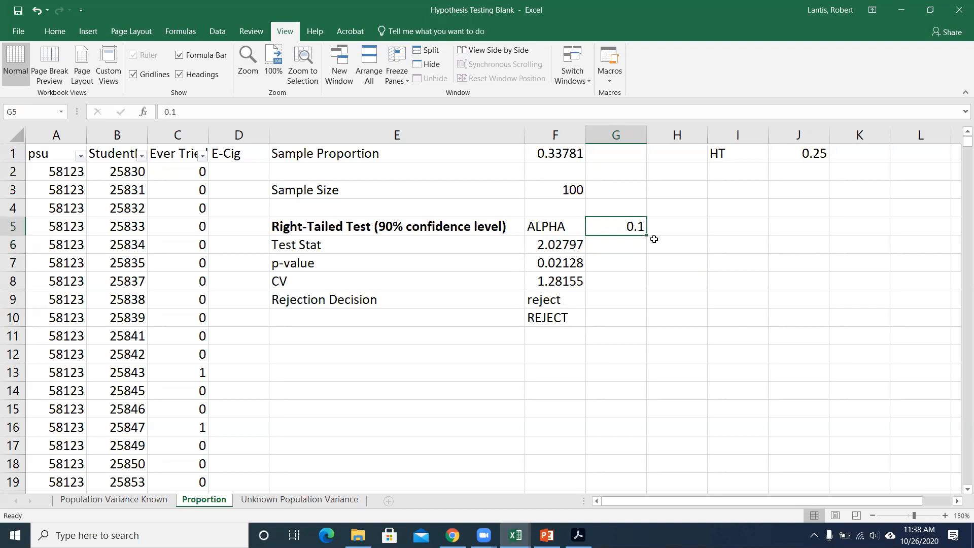
key("BackSpace")
type(".011")
key("BackSpace")
key("BackSpace")
type("1")
key("Return")
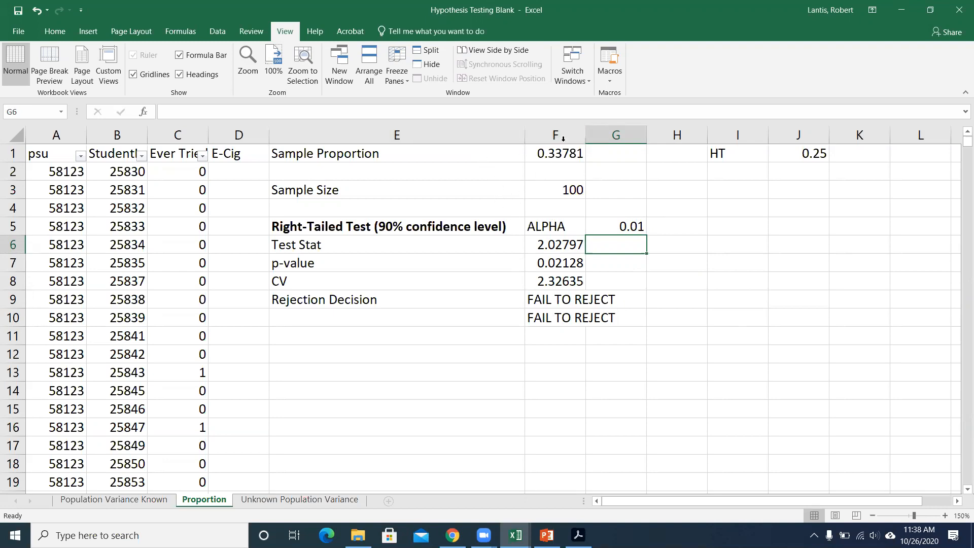
Replace the sample size in F3 with a COUNT formula over the data in C2:C18973.
left_click(552, 185)
type("=count(")
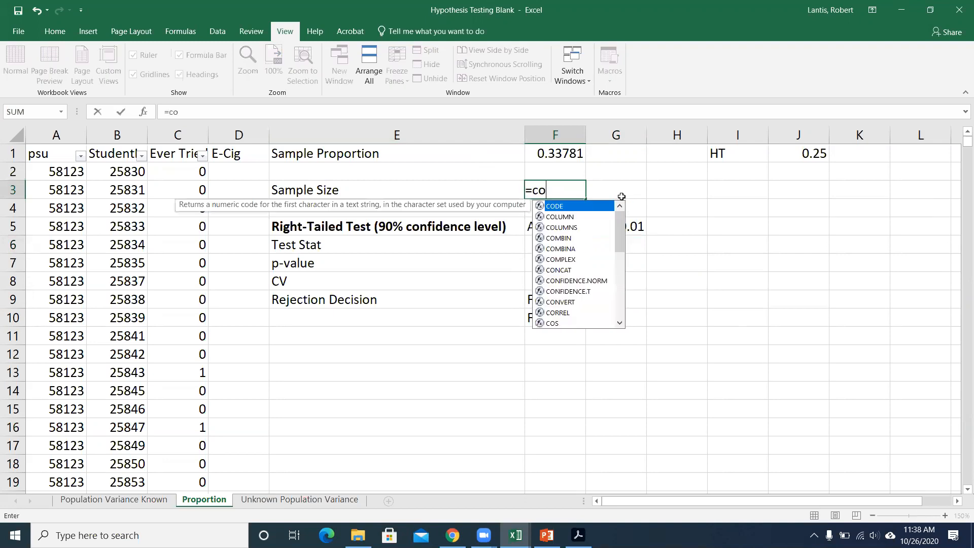
left_click(189, 172)
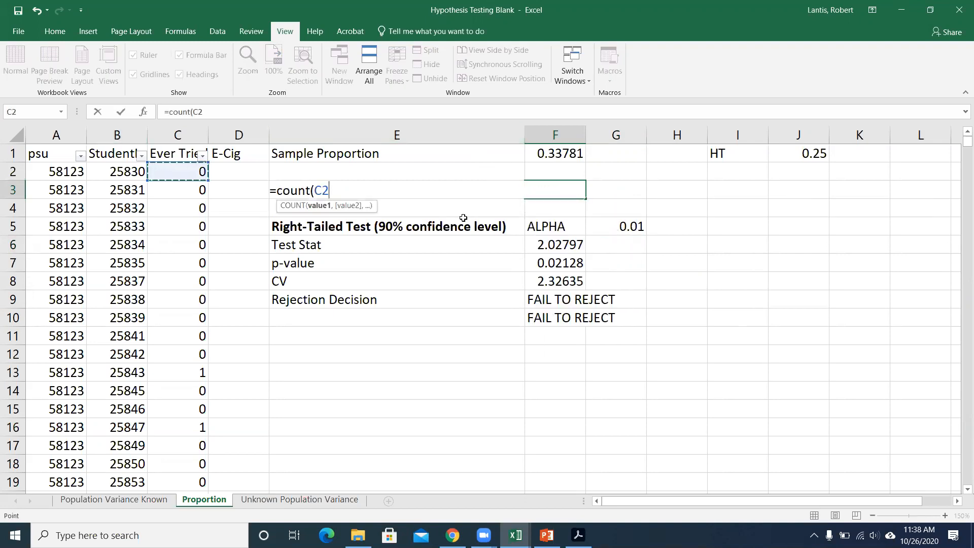
key("ctrl+shift+Down")
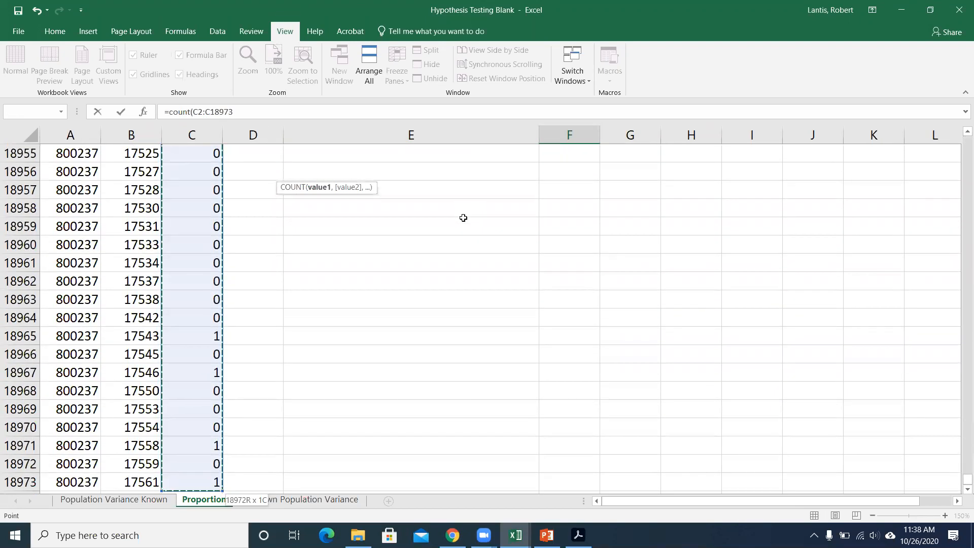
key("Escape")
key("Return")
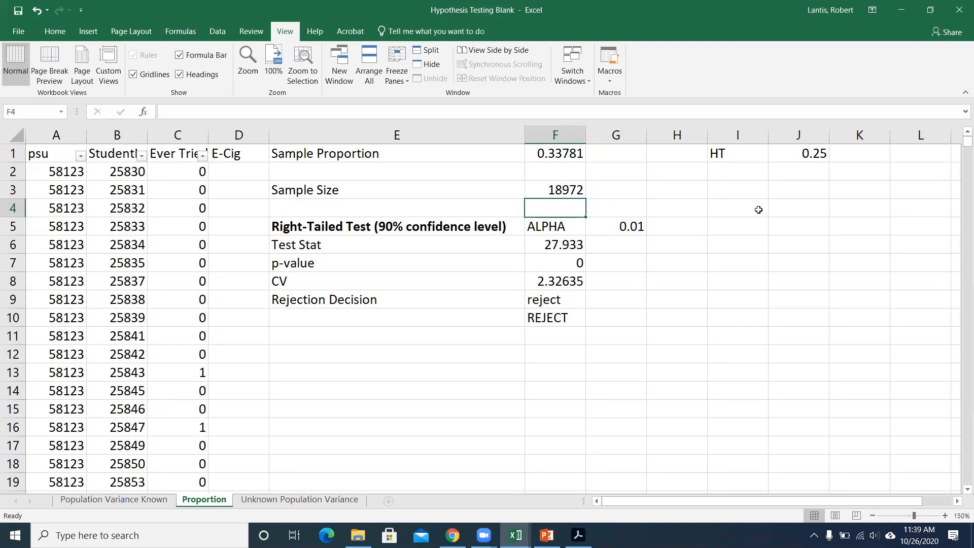
Test the decisions with a hypothesized proportion of 0.3 in cell J1.
left_click(800, 159)
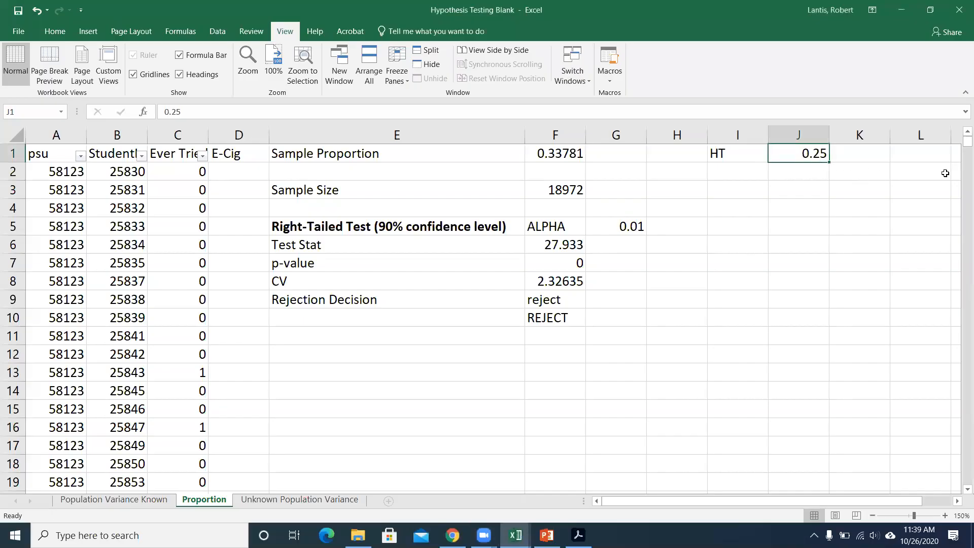
type(".3")
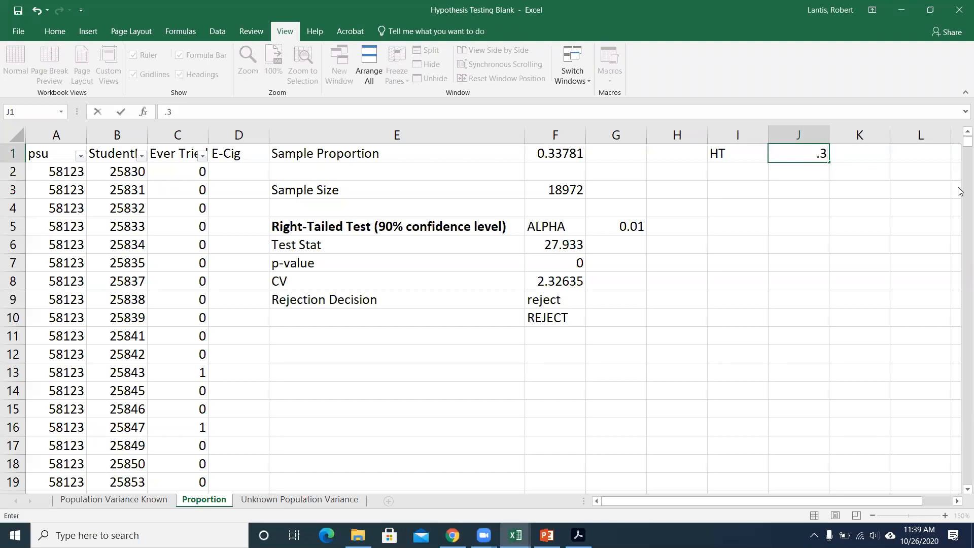
key("Return")
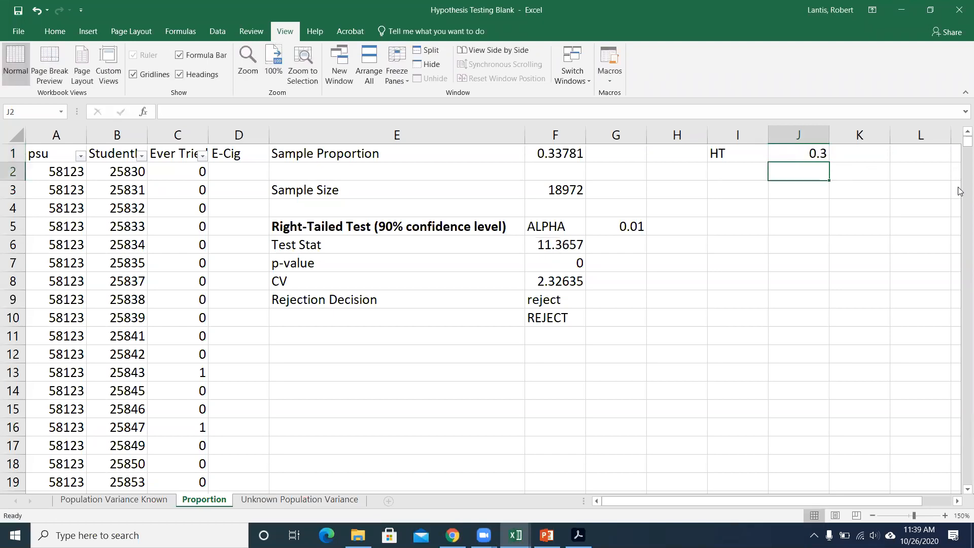
type(".31")
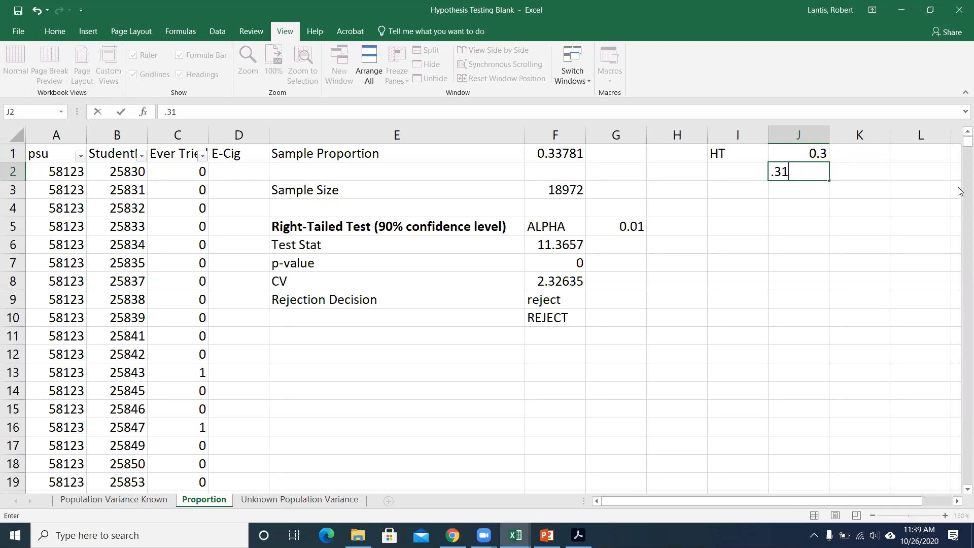
key("Return")
key("Up")
key("Up")
key("Down")
key("Delete")
key("Up")
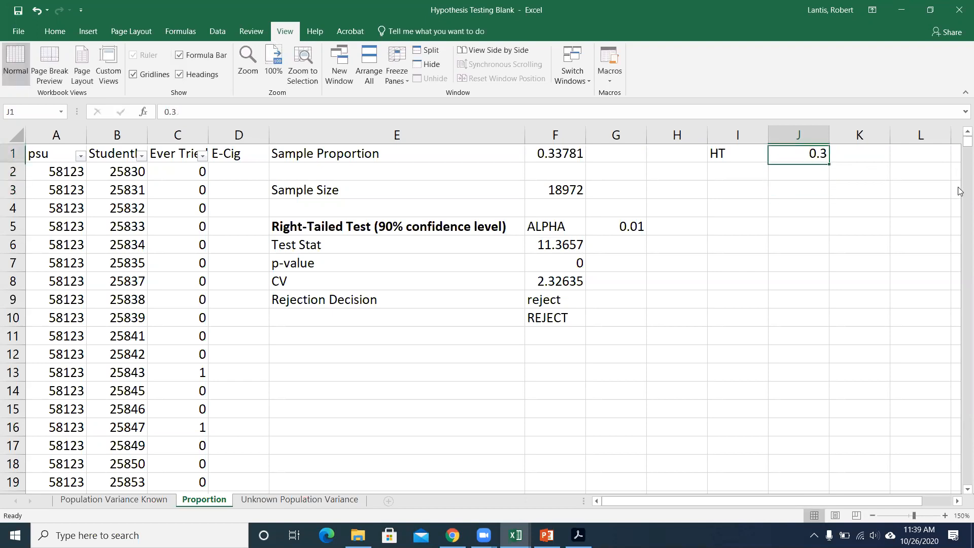
Test the hypothesized proportion in J1 with 0.31 and with 0.32.
type(".31")
key("Return")
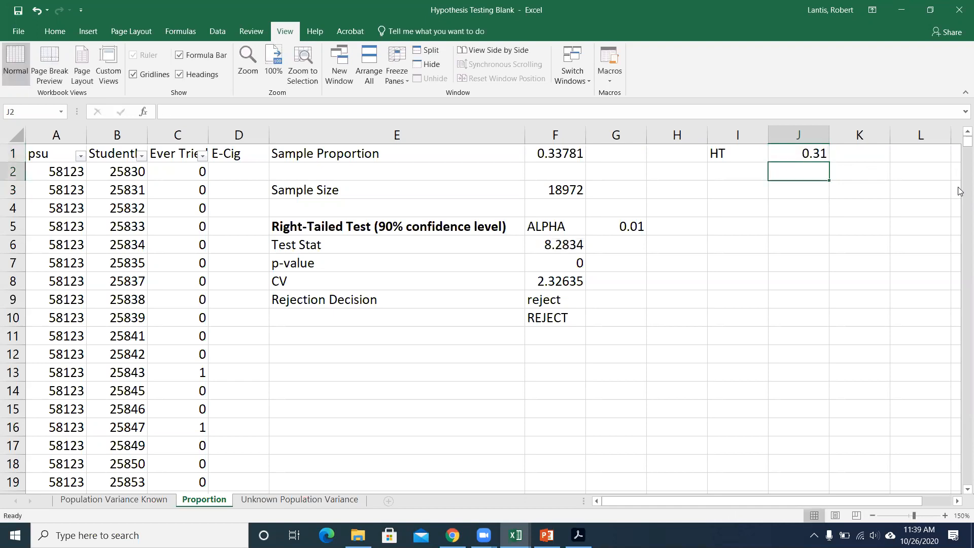
key("Up")
type(".32")
key("Return")
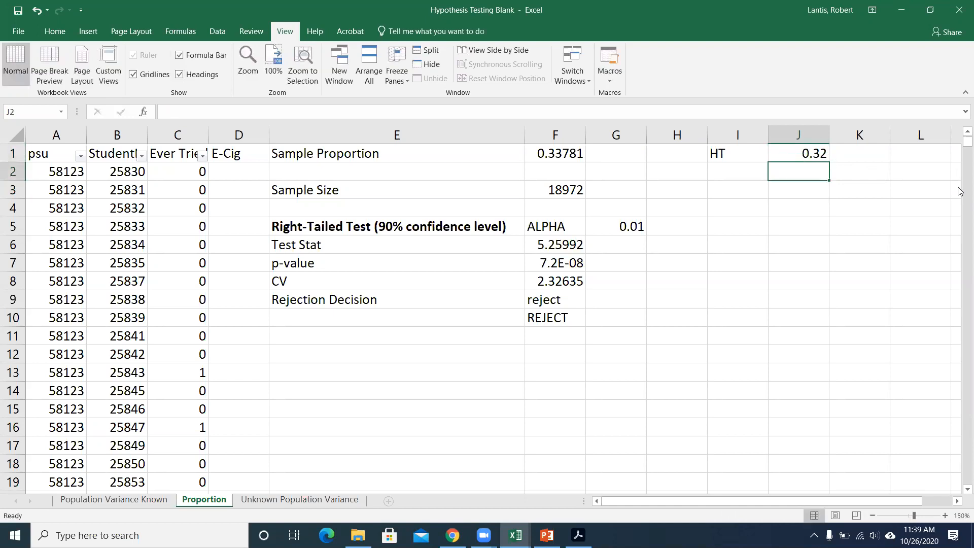
Try a hypothesized proportion of 0.33 in J1, and undo that change.
key("Up")
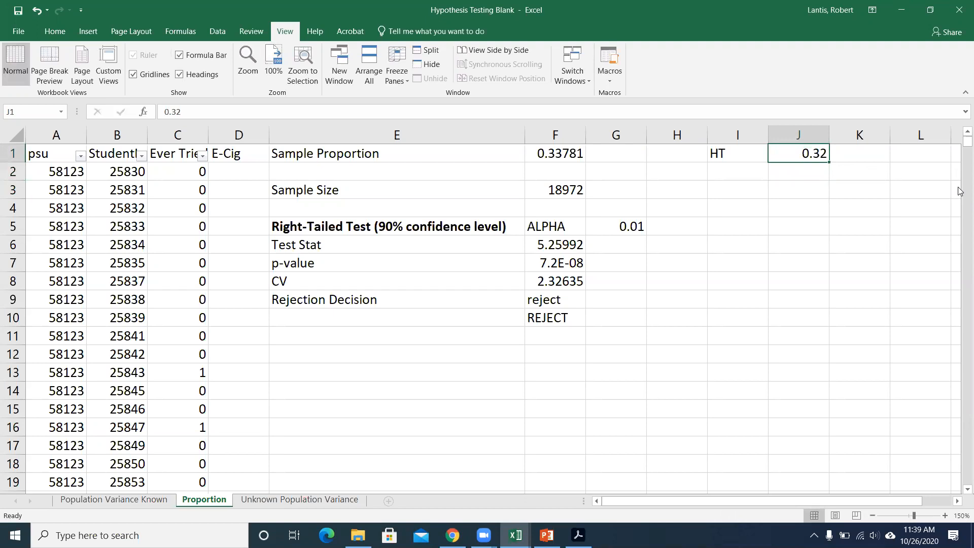
type(".33")
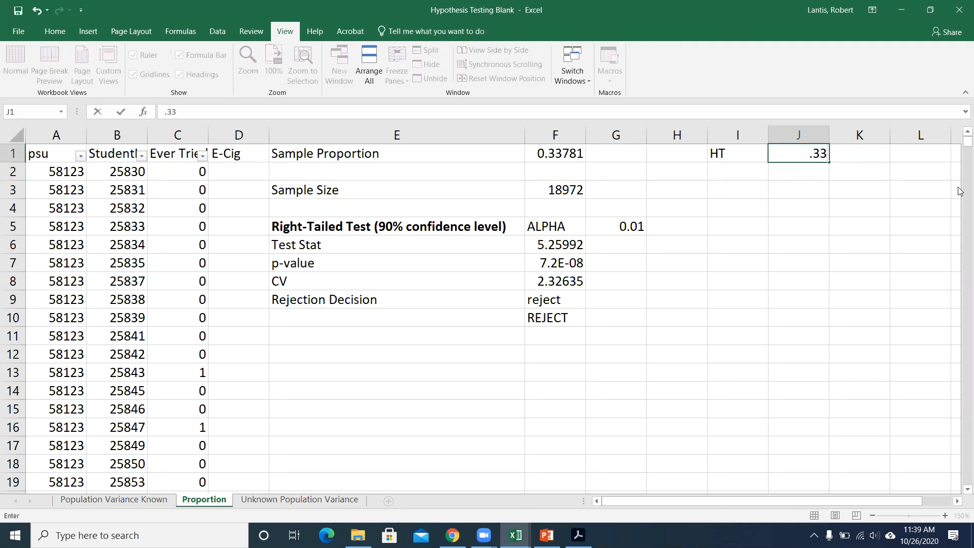
key("Return")
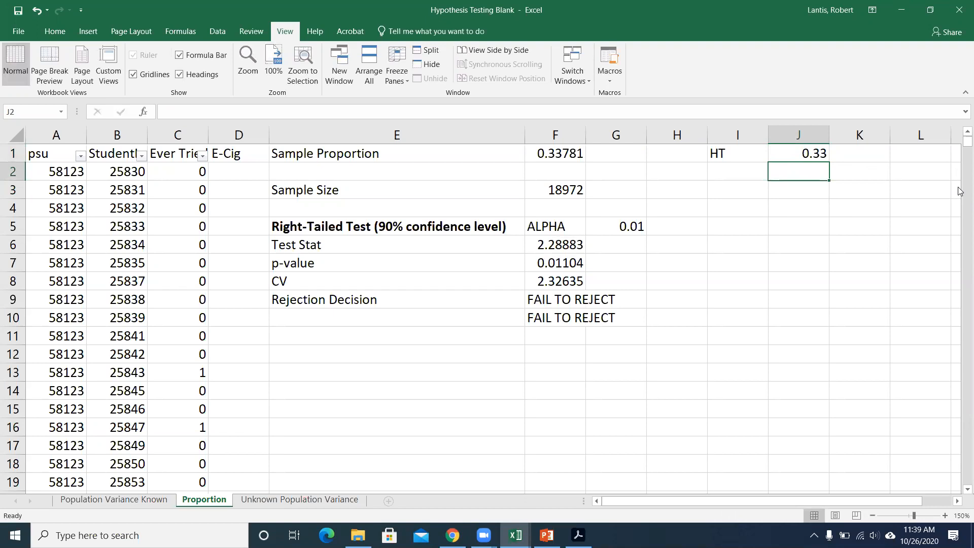
key("Down")
key("Left")
key("Down")
key("Left")
key("Down")
key("Left")
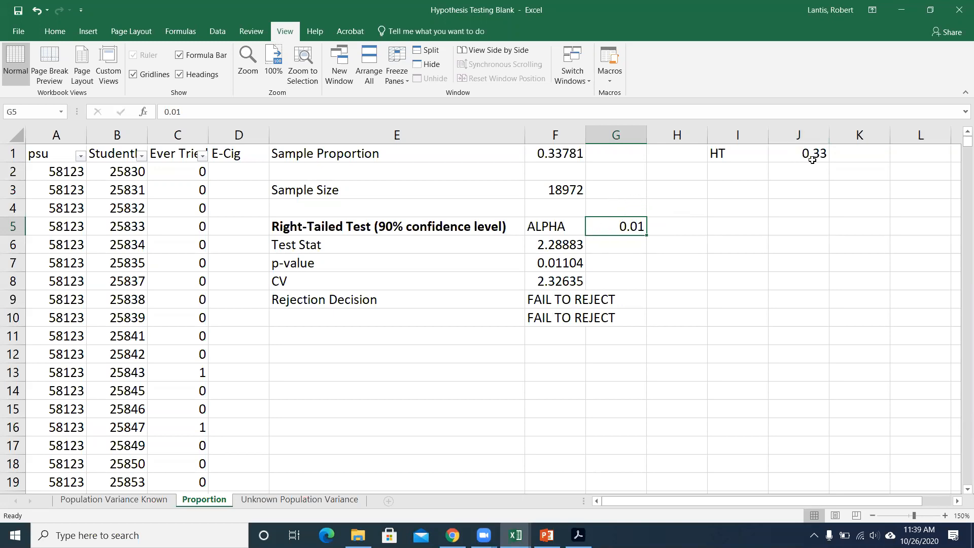
key("ctrl+z")
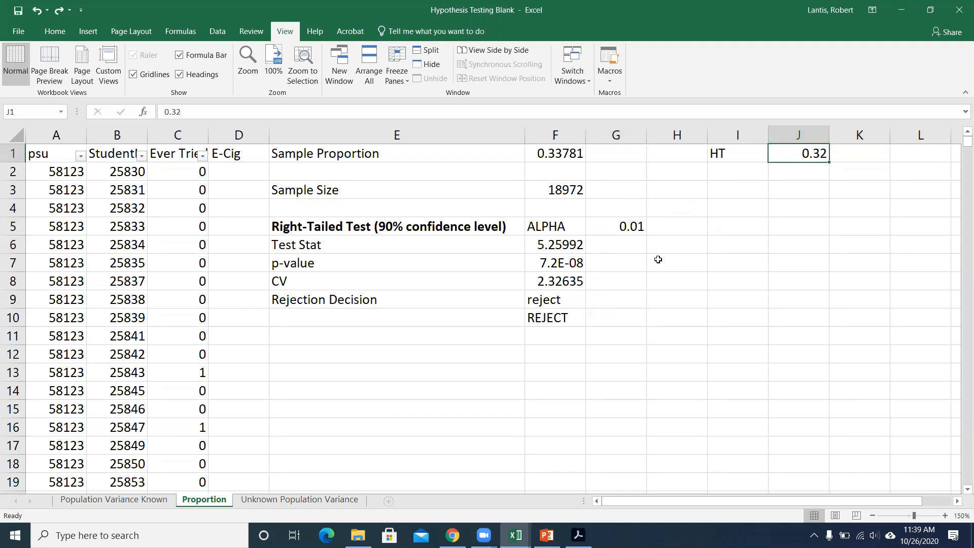
Widen column F slightly to display more digits of the p-value in F7.
left_click(570, 261)
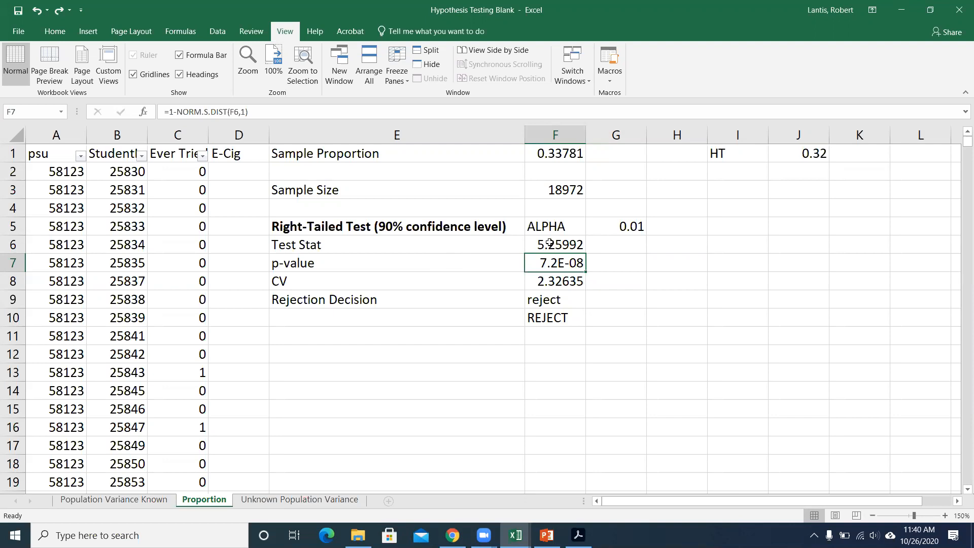
left_click_drag(586, 136, 548, 143)
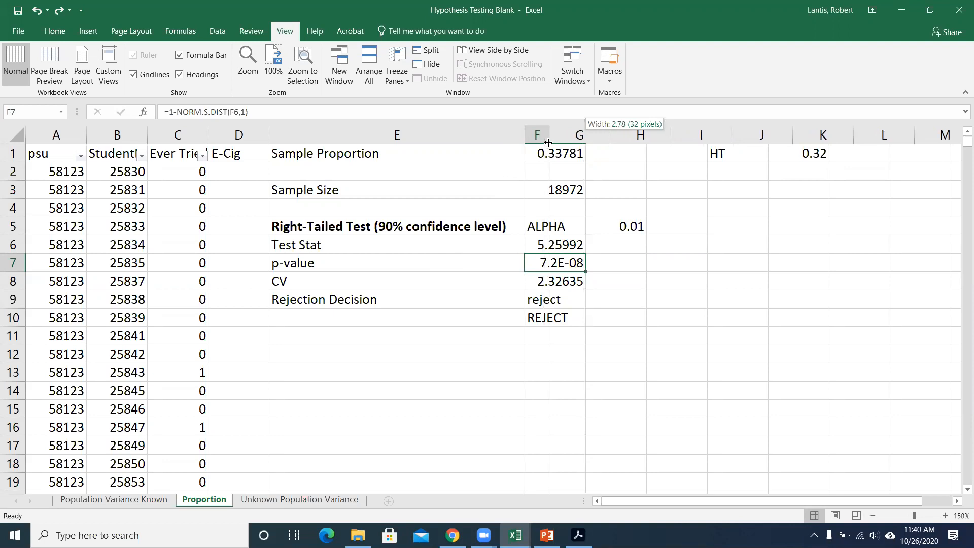
left_click_drag(548, 142, 589, 144)
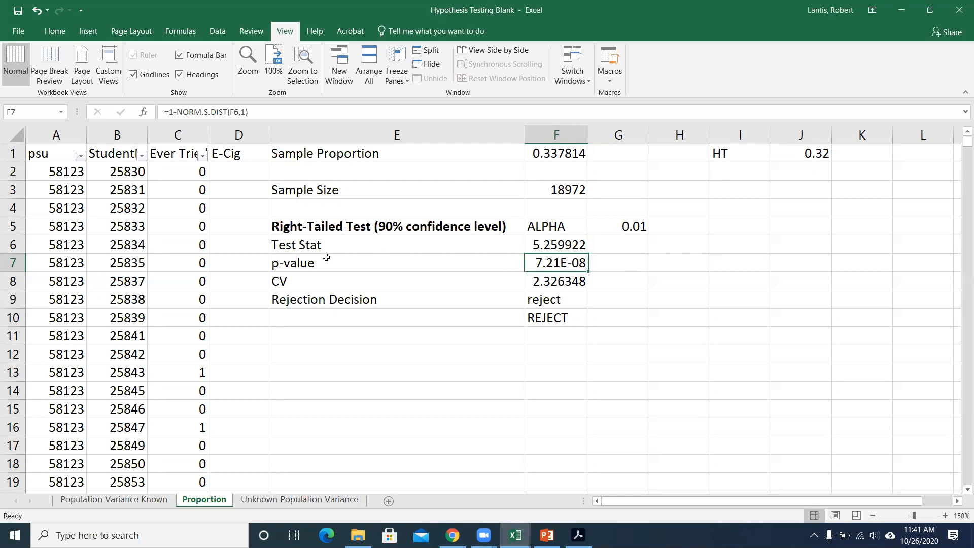
Reset the hypothesized proportion in J1 to 0.25 and the sample size in F3 to 100.
left_click(804, 159)
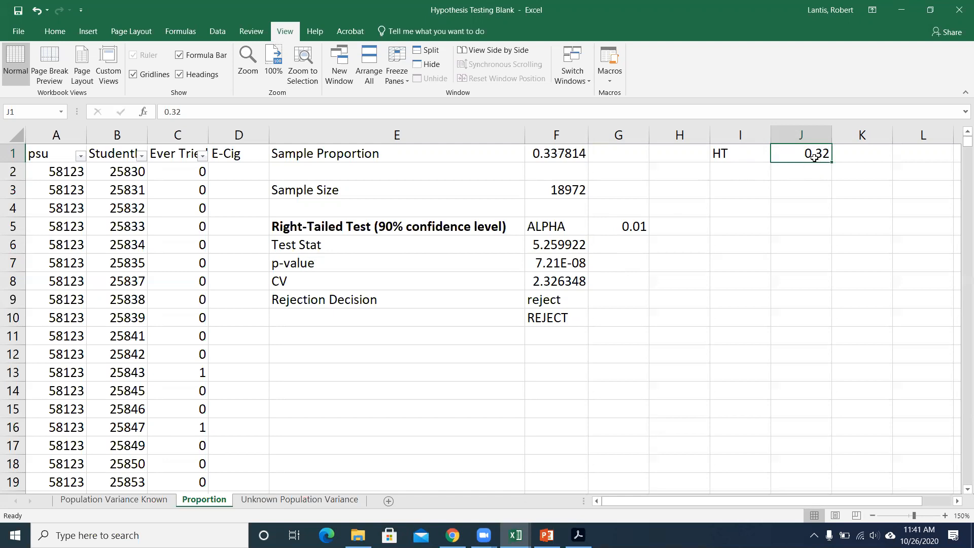
type(".25")
key("Return")
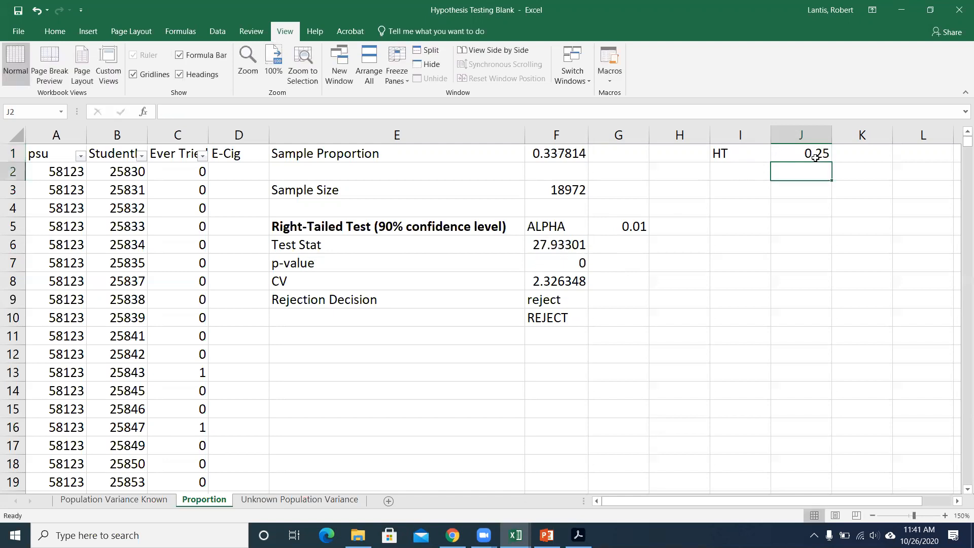
left_click(578, 189)
type("100")
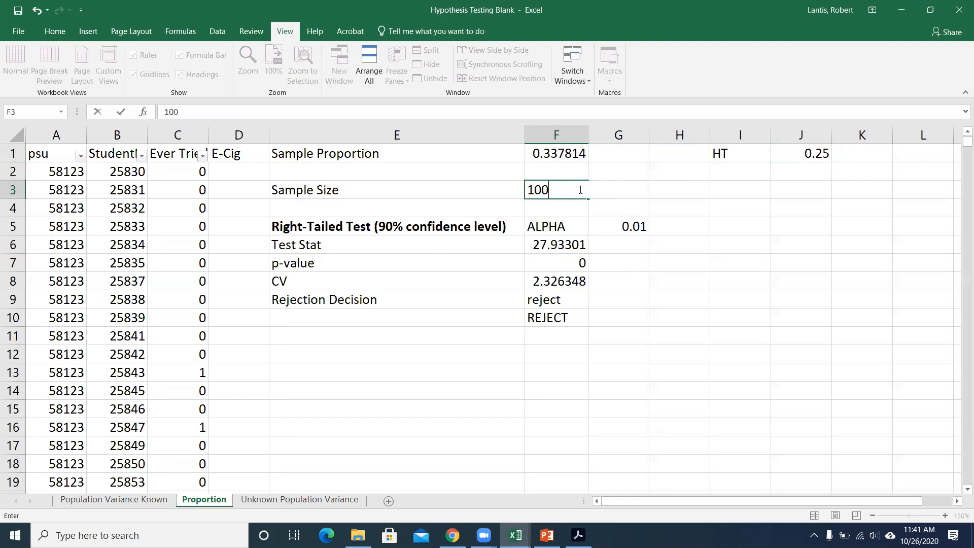
key("Return")
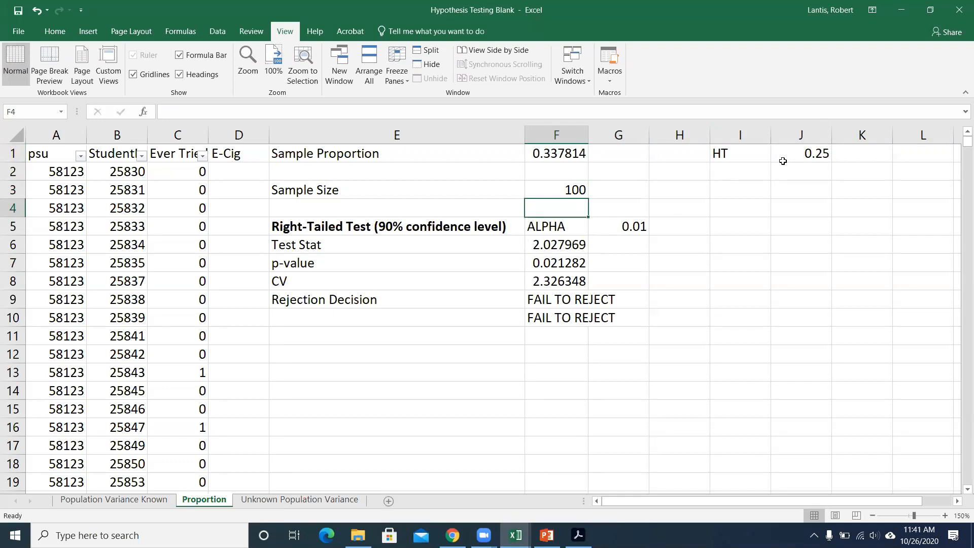
Try a sample proportion of 0.5 in F1, and undo it to restore the AVERAGE formula.
left_click(559, 155)
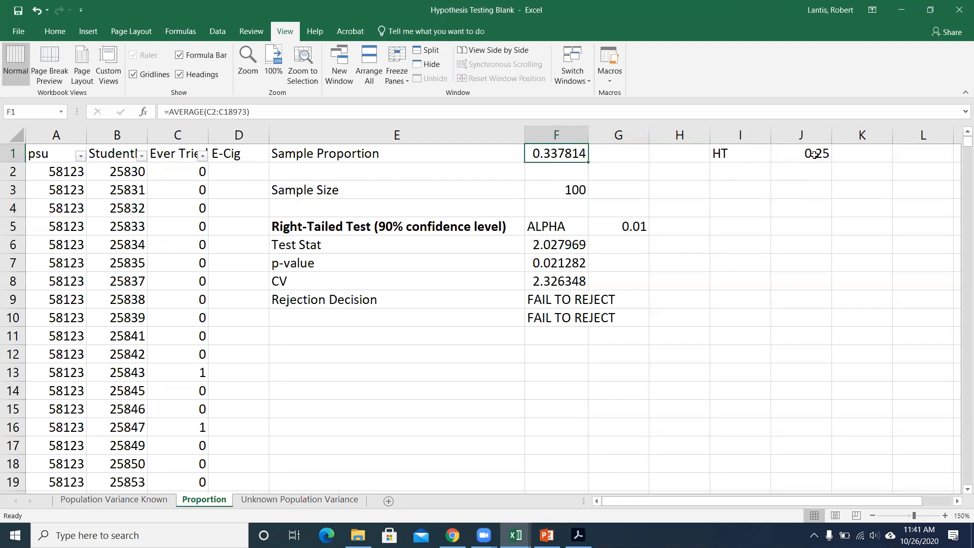
type(".5")
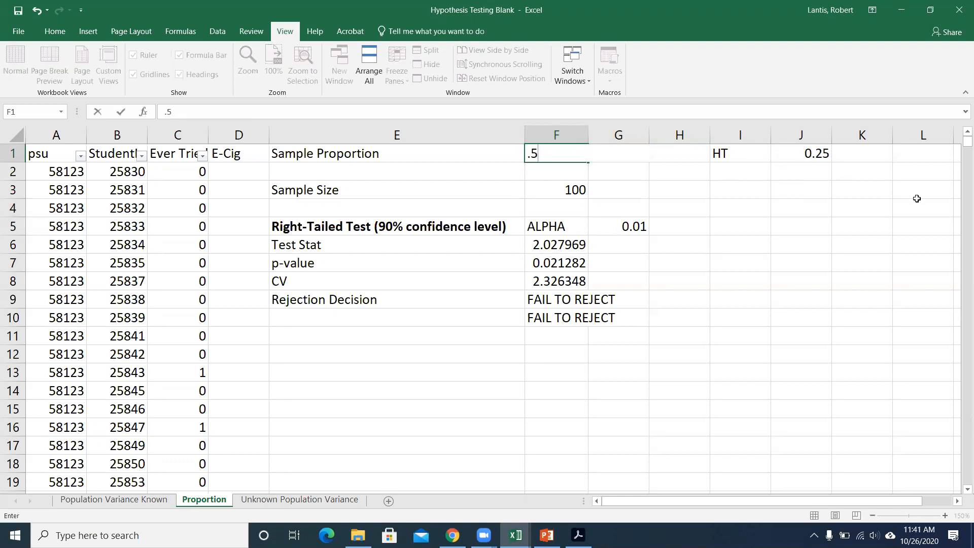
key("Return")
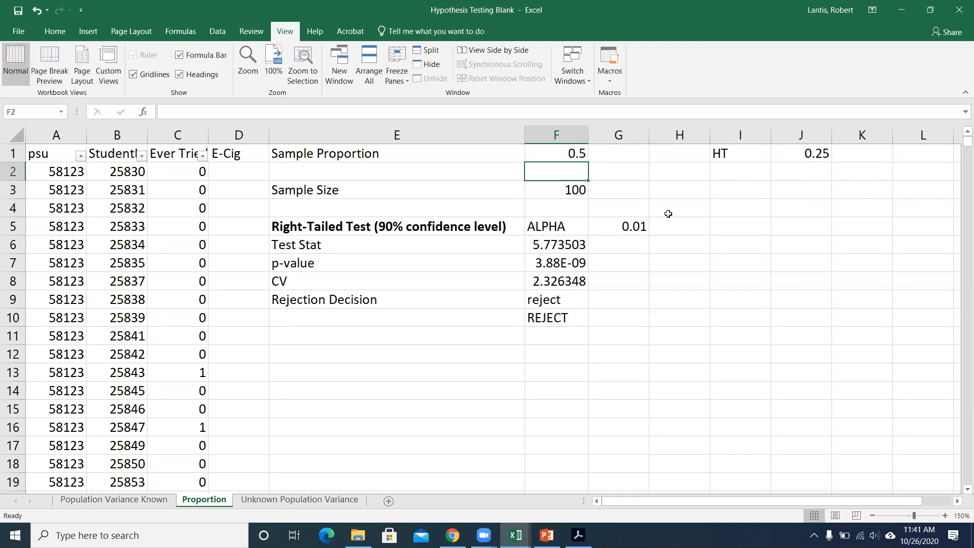
key("ctrl+z")
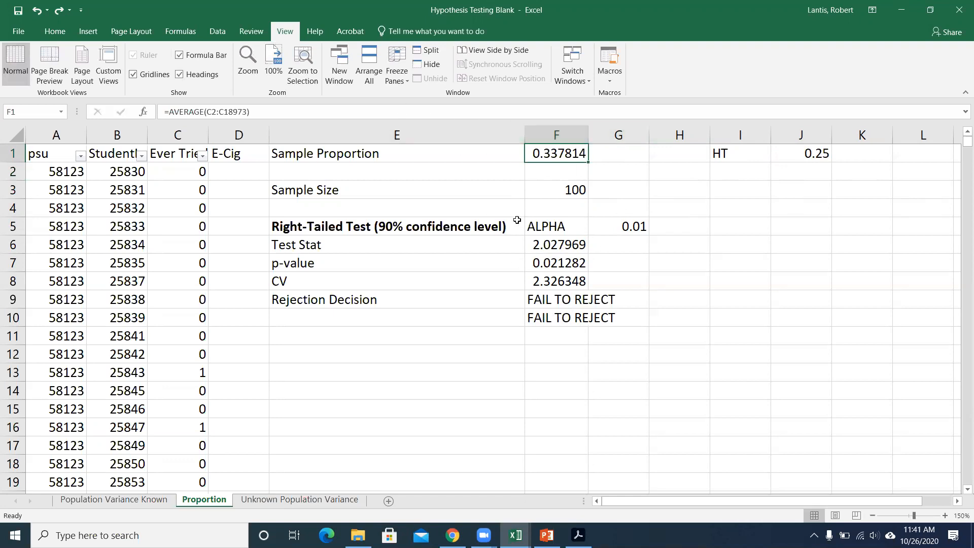
Switch to the Population Variance Known sheet, magnify it to 150%, and select the population variance in L3.
left_click(127, 500)
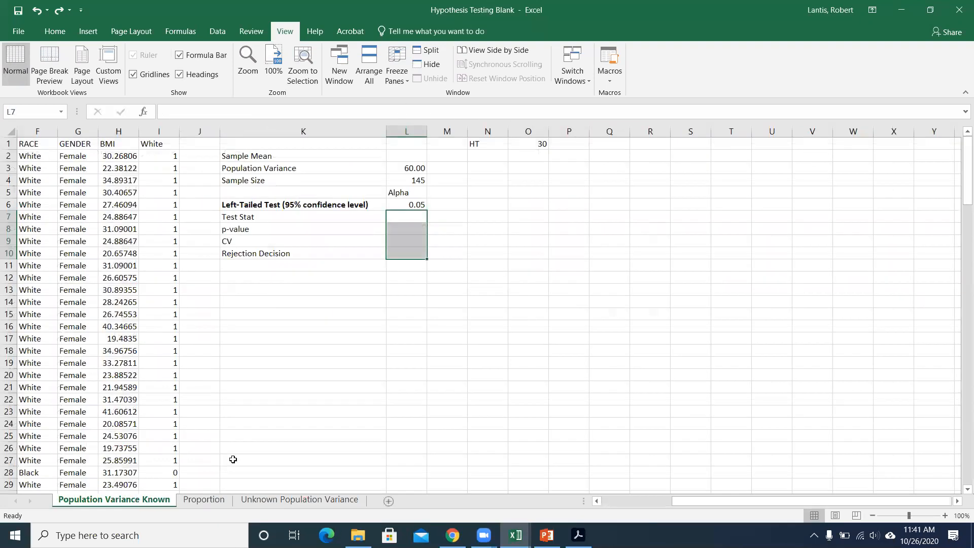
left_click(453, 173)
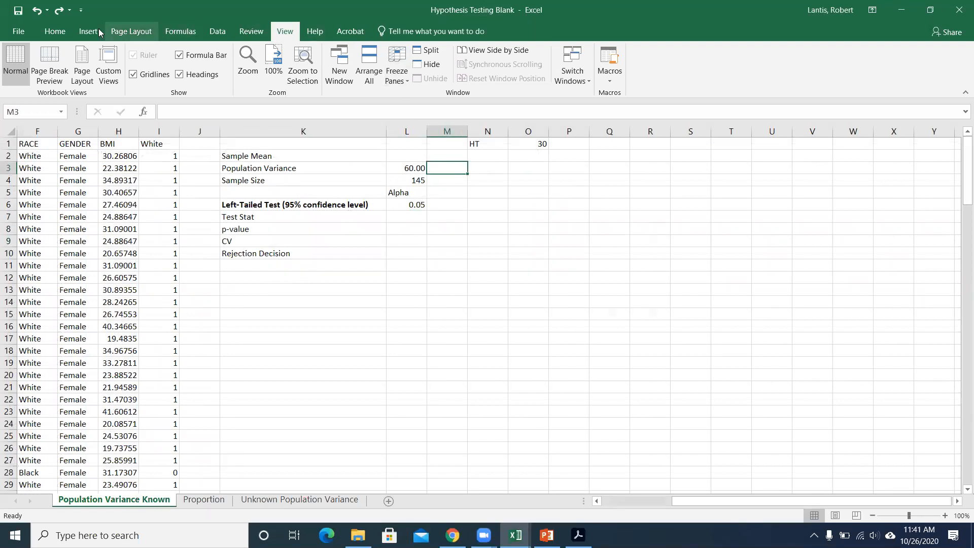
left_click(248, 64)
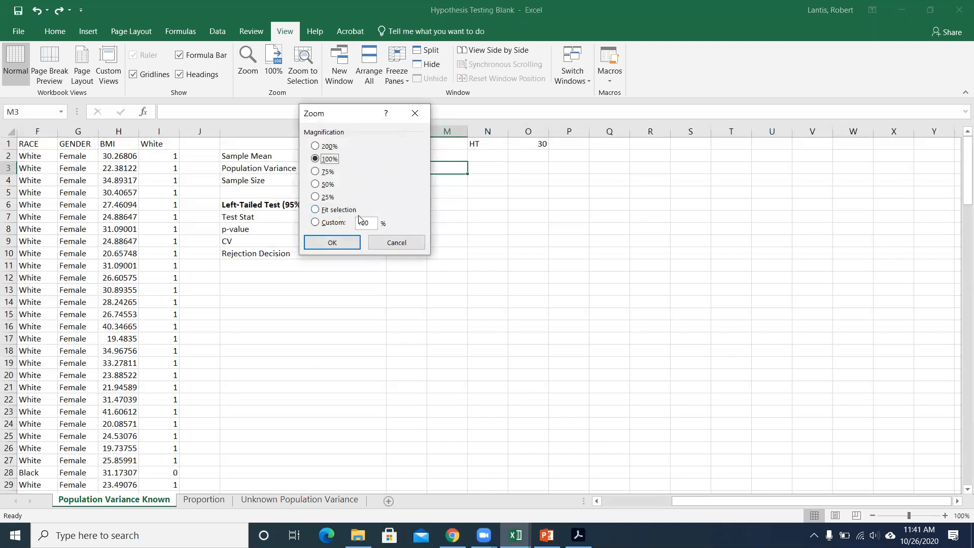
key("BackSpace")
type("5")
key("Return")
left_click(596, 188)
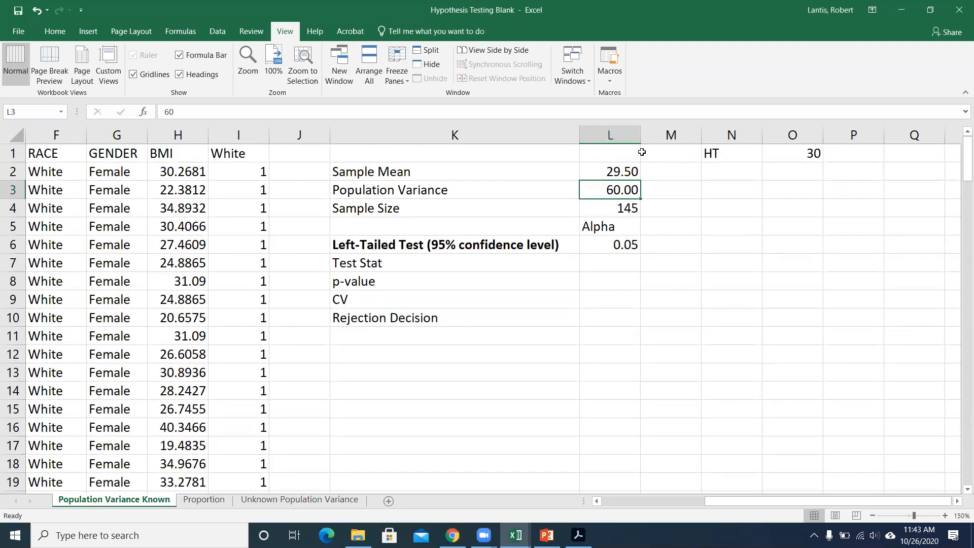
Widen column L to make room for longer formulas and values.
left_click_drag(640, 139, 676, 139)
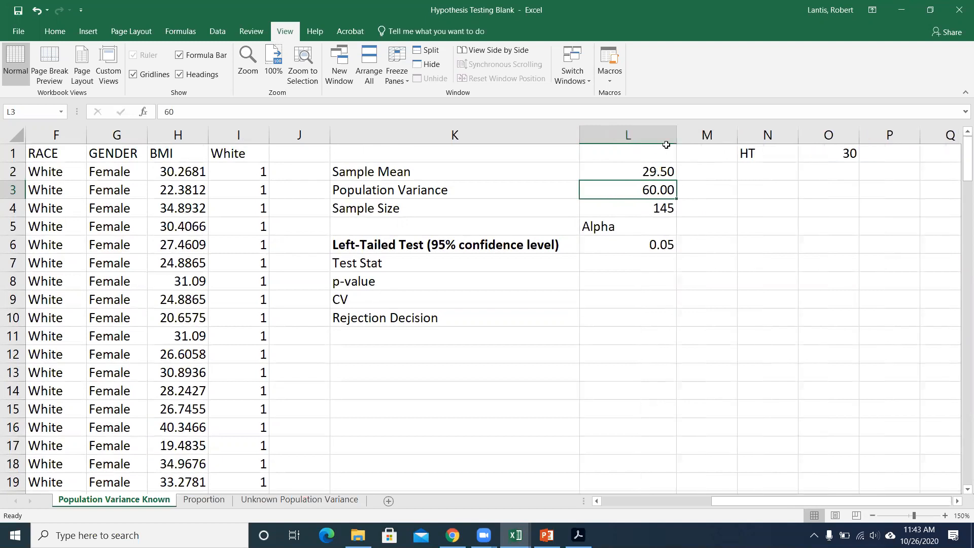
Try showing four decimal places for the sample mean and population variance in L2:L3, and restore two decimal places.
left_click_drag(643, 167, 641, 188)
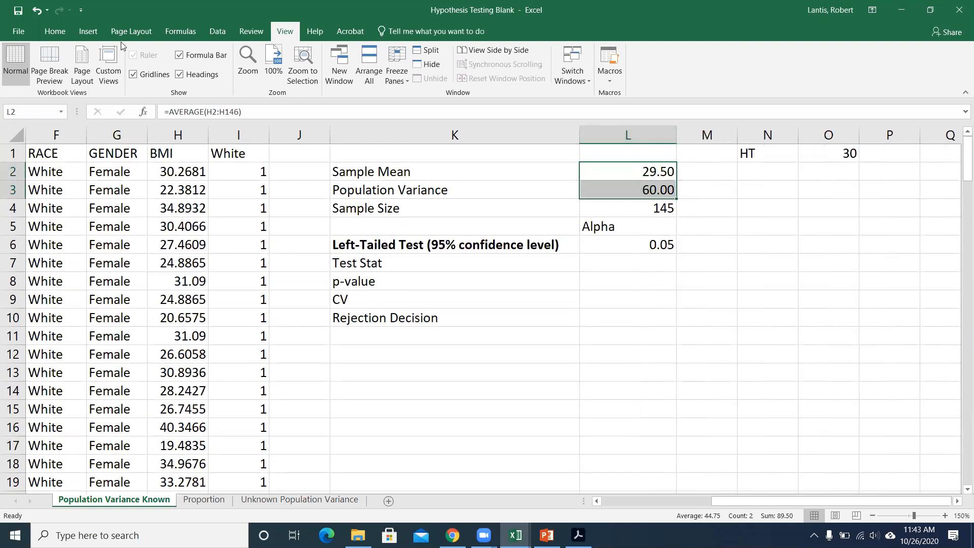
left_click(60, 33)
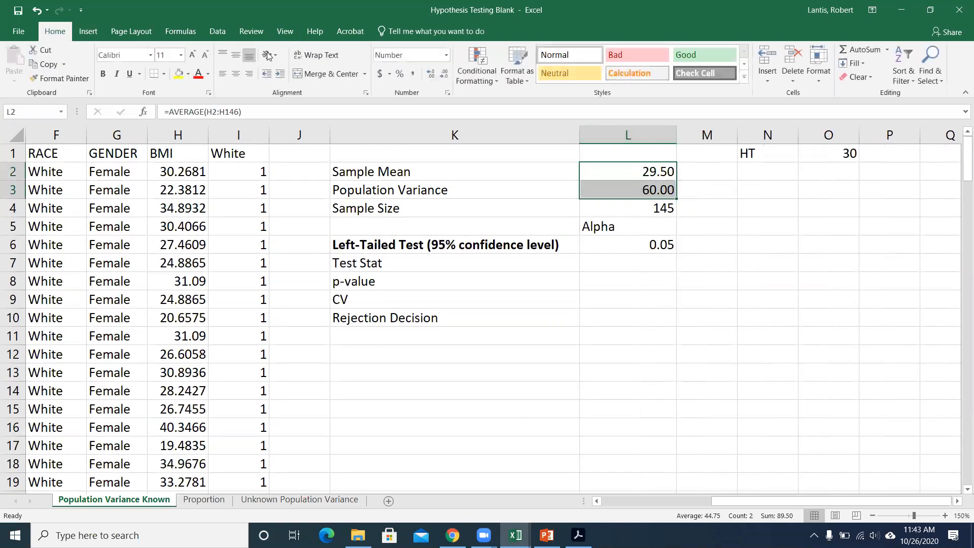
left_click(431, 76)
left_click(431, 76)
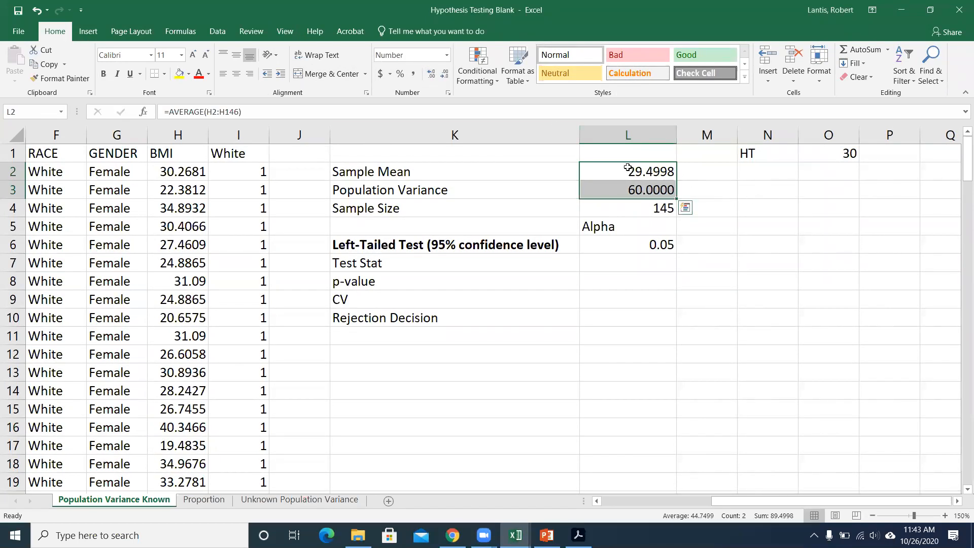
left_click(444, 76)
left_click(444, 76)
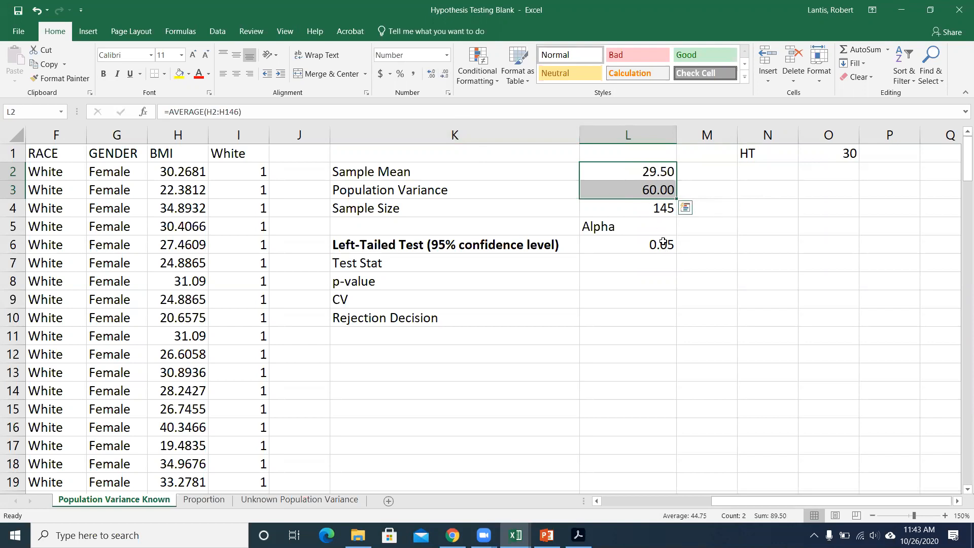
Calculate the left-tailed test statistic in L7 with the formula =(L2-O1)/SQRT(L3/L4).
left_click(624, 259)
type("=")
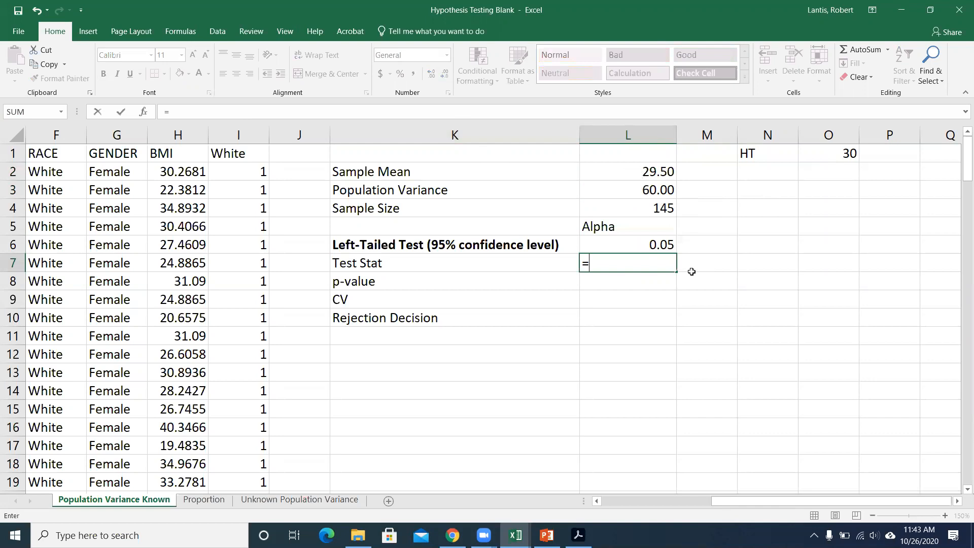
type("(")
left_click(648, 173)
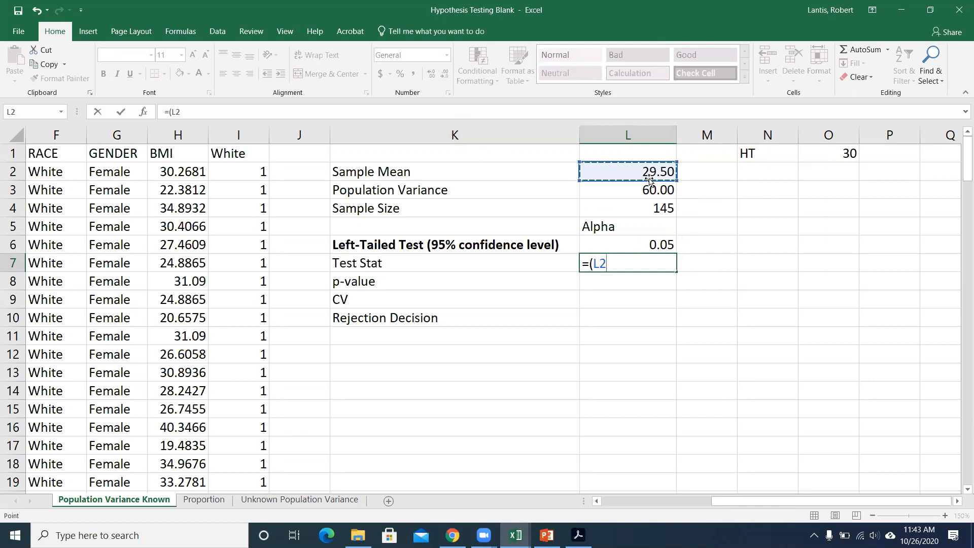
type("-")
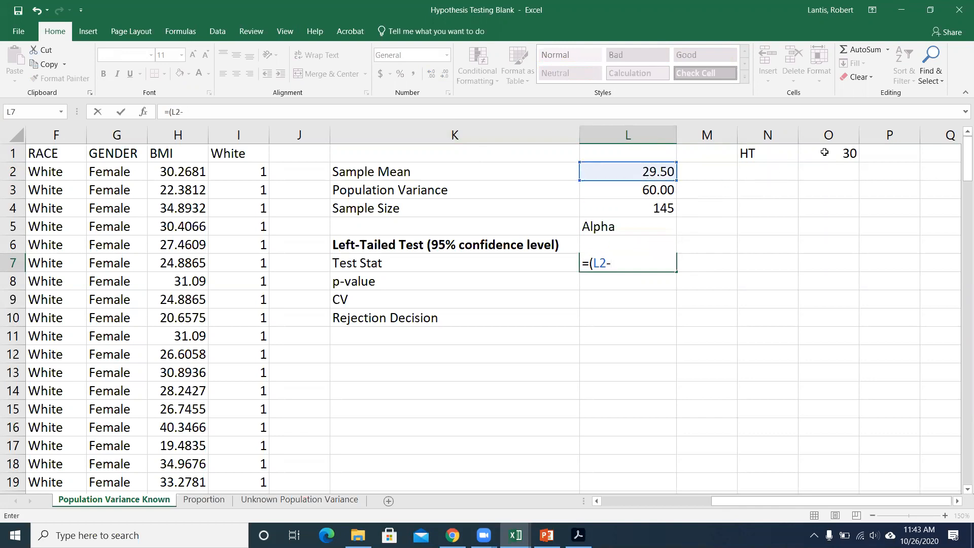
left_click(823, 152)
type(")")
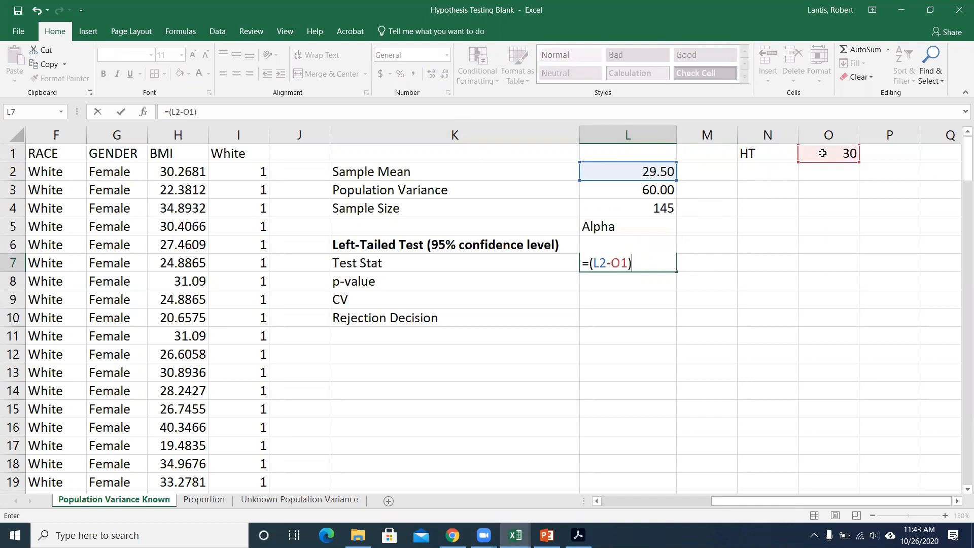
type("/")
type("sqrt(")
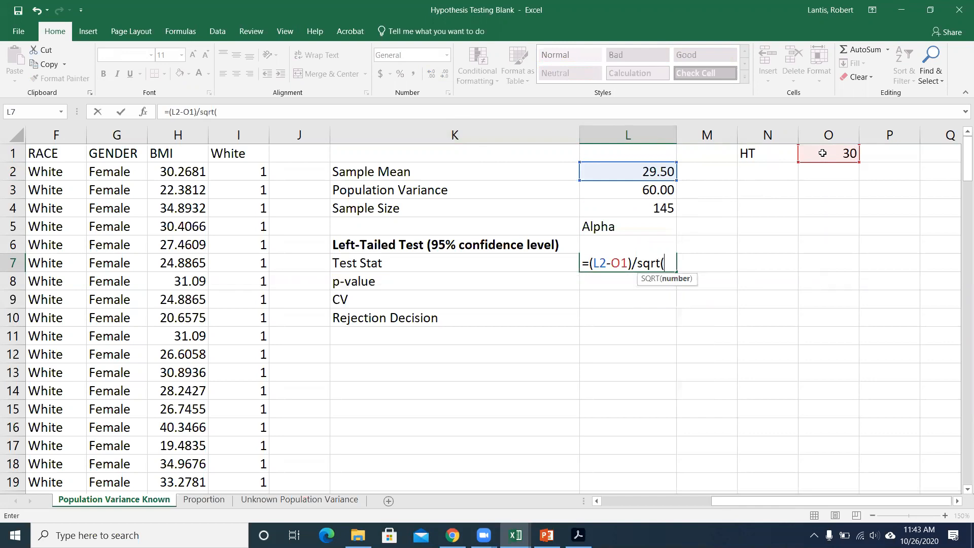
left_click(658, 191)
type("/")
left_click(660, 208)
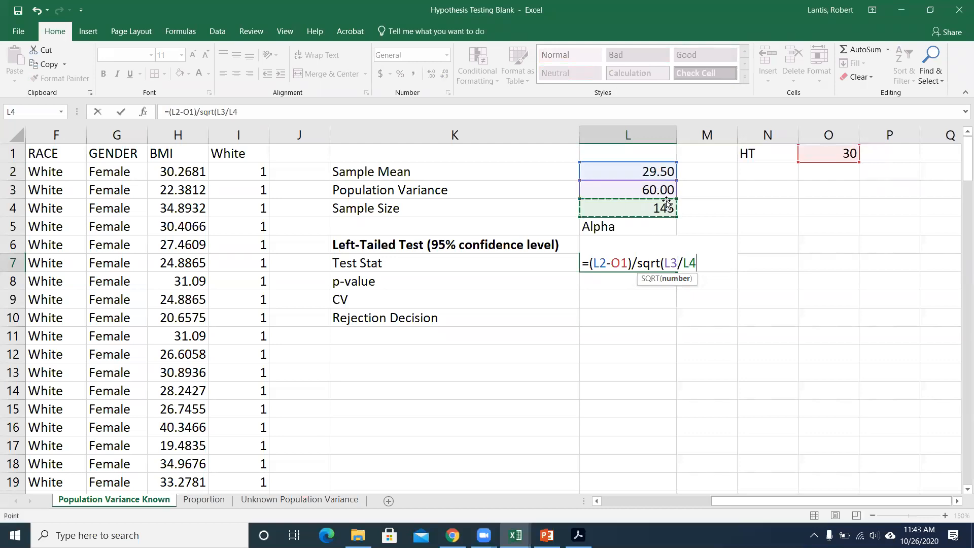
type(")")
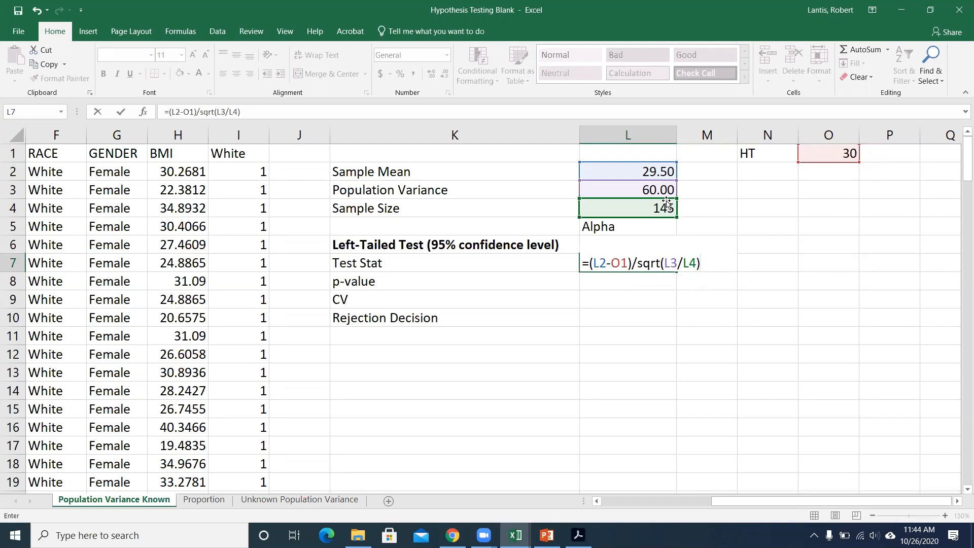
key("Return")
key("Up")
key("Up")
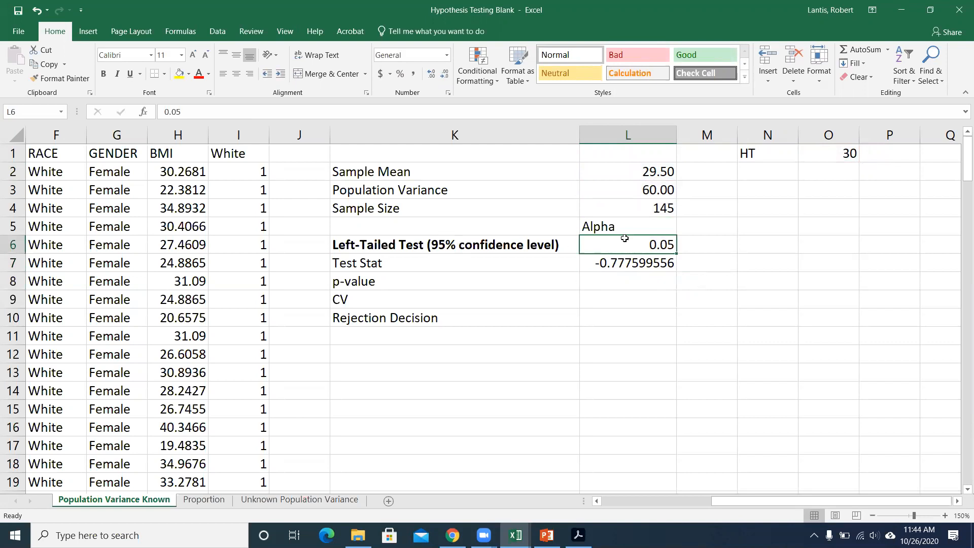
left_click(624, 261)
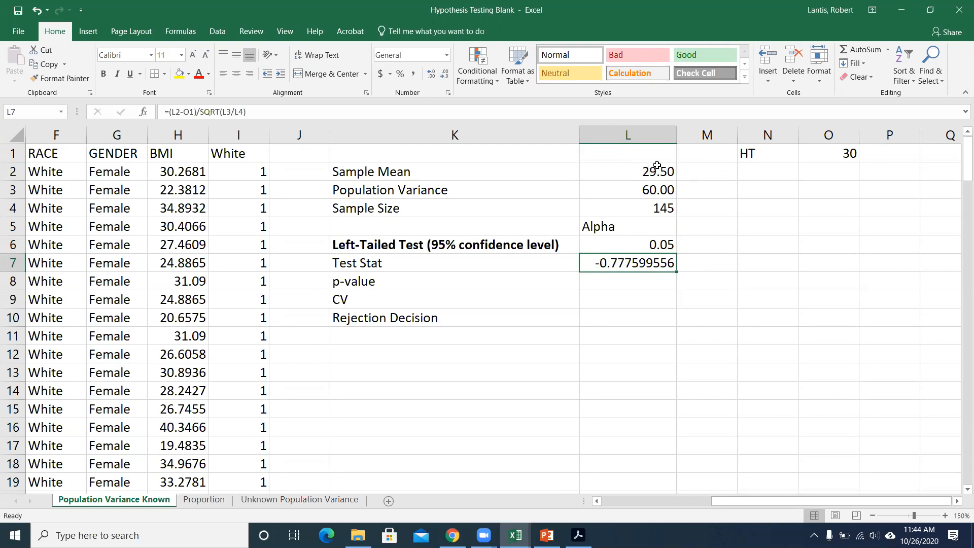
Calculate the left-tailed p-value in L8 with the formula =NORM.S.DIST(L7,1).
left_click(666, 284)
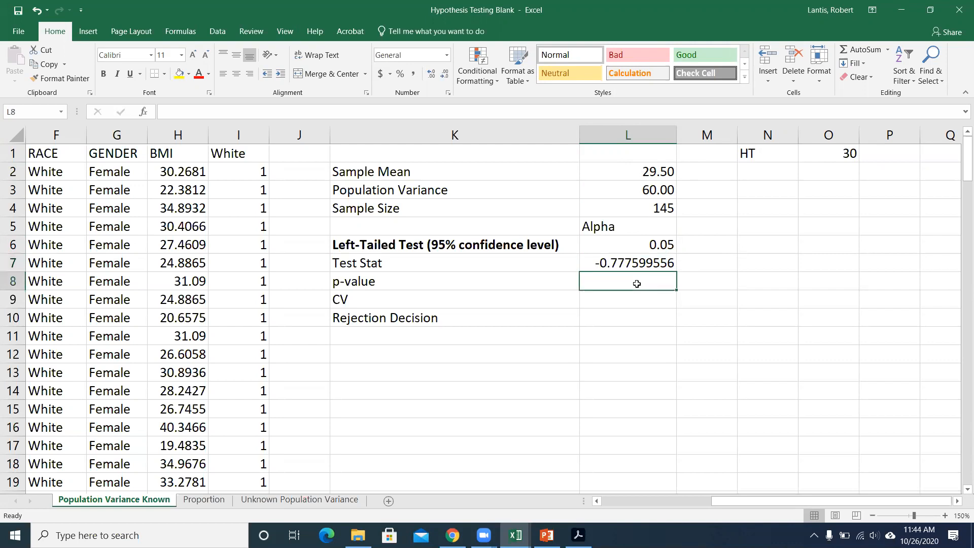
type("=")
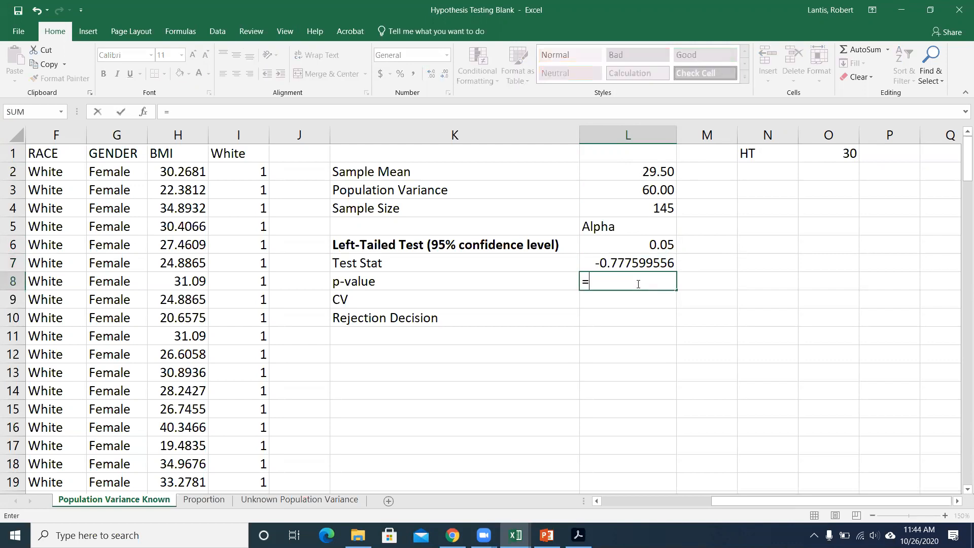
type("norm.s.dist(")
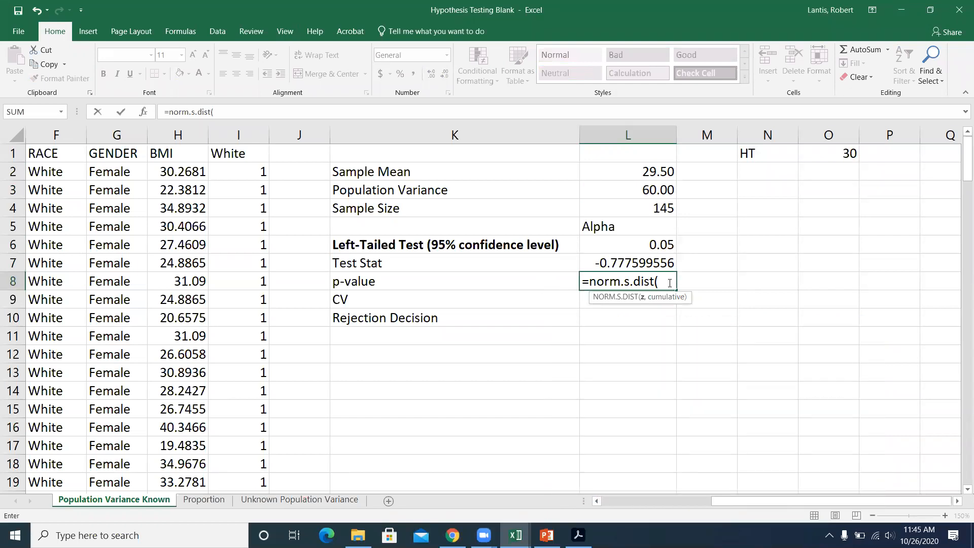
left_click(618, 262)
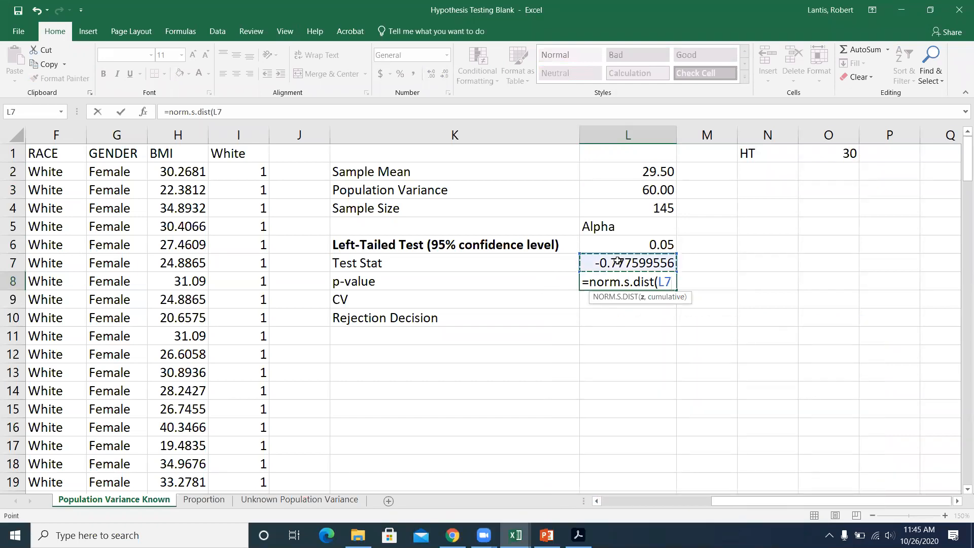
type(",1)")
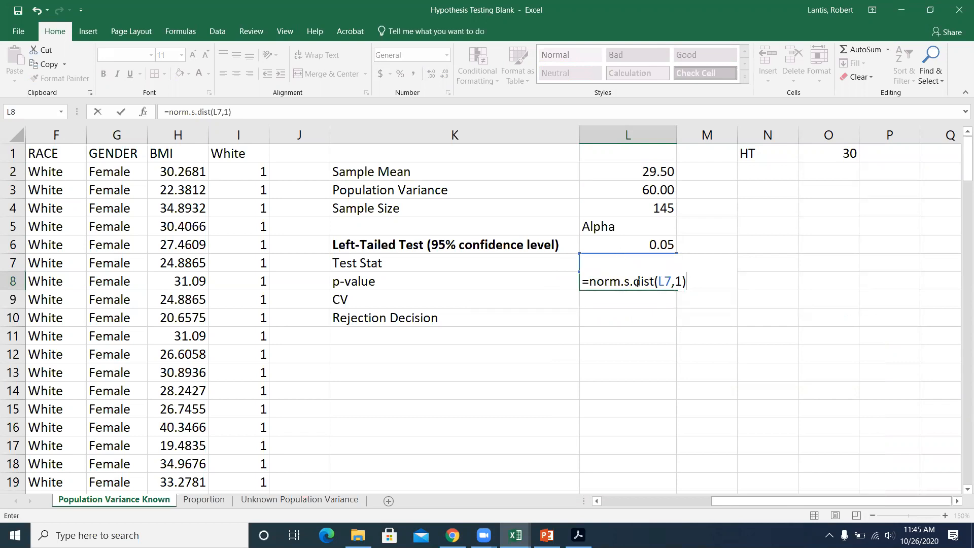
key("Return")
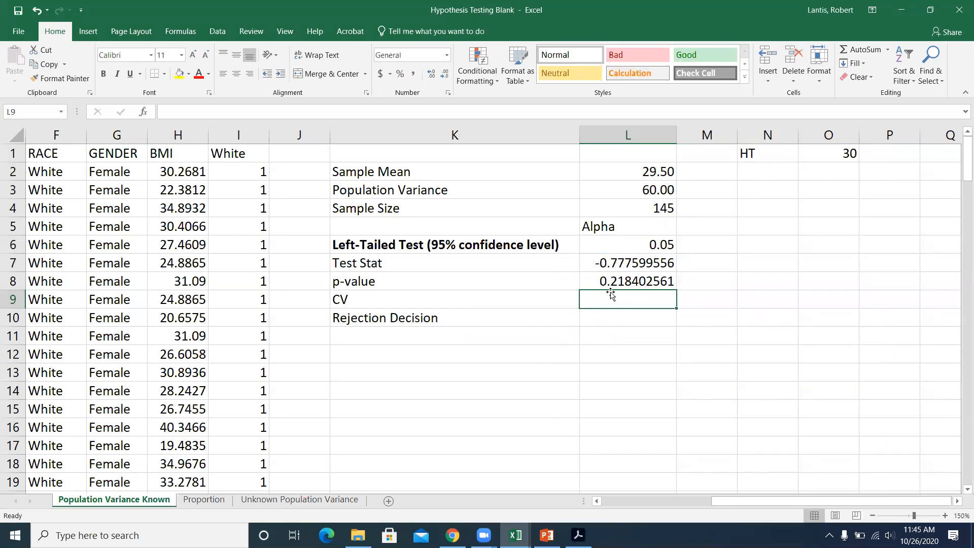
Enter the rejection decision in L10 as =IF(L8<L6,"reject","fail to reject"), comparing the p-value with alpha.
left_click(600, 312)
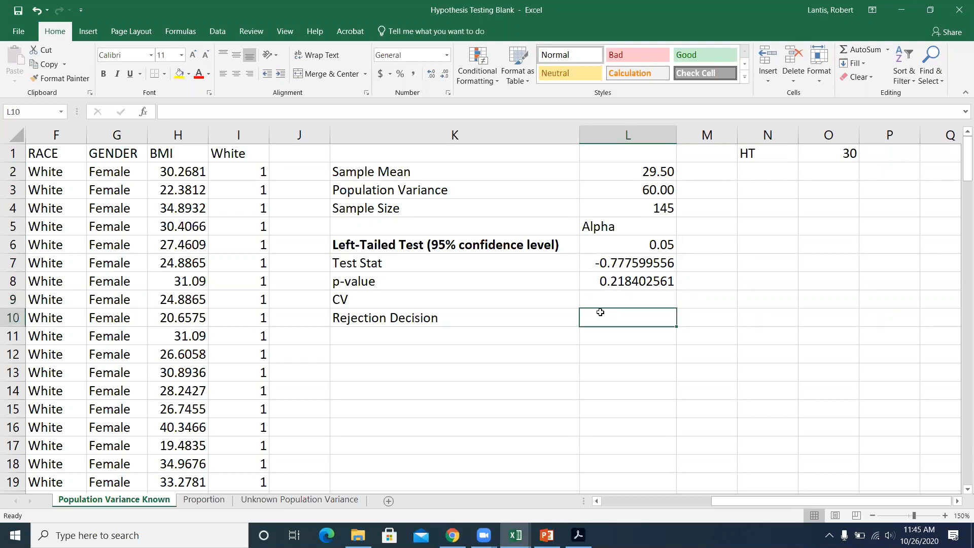
type("=if(")
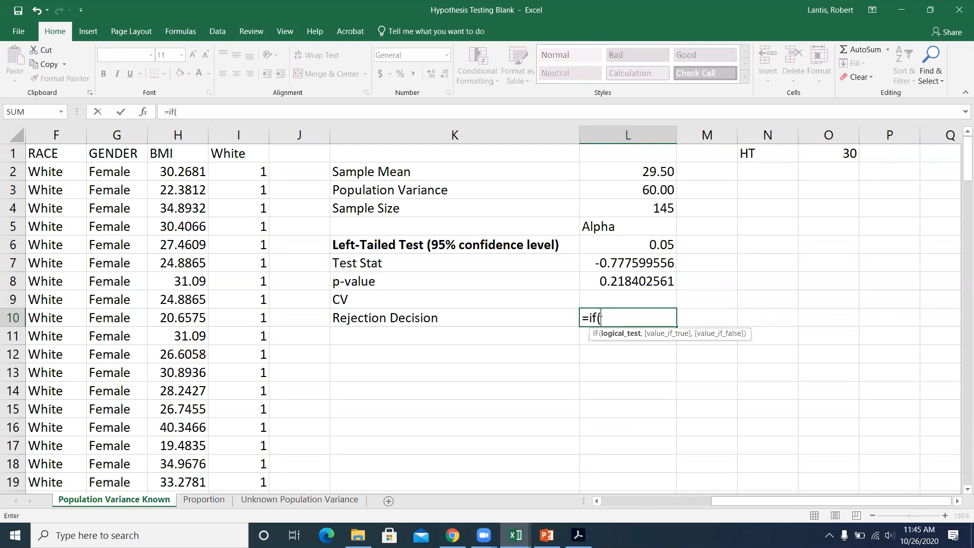
left_click(624, 280)
type("<")
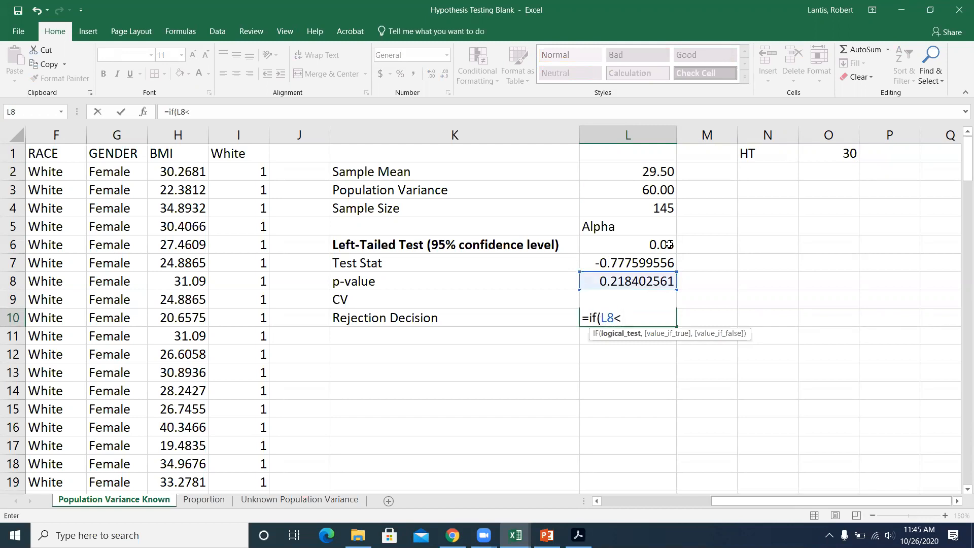
left_click(643, 241)
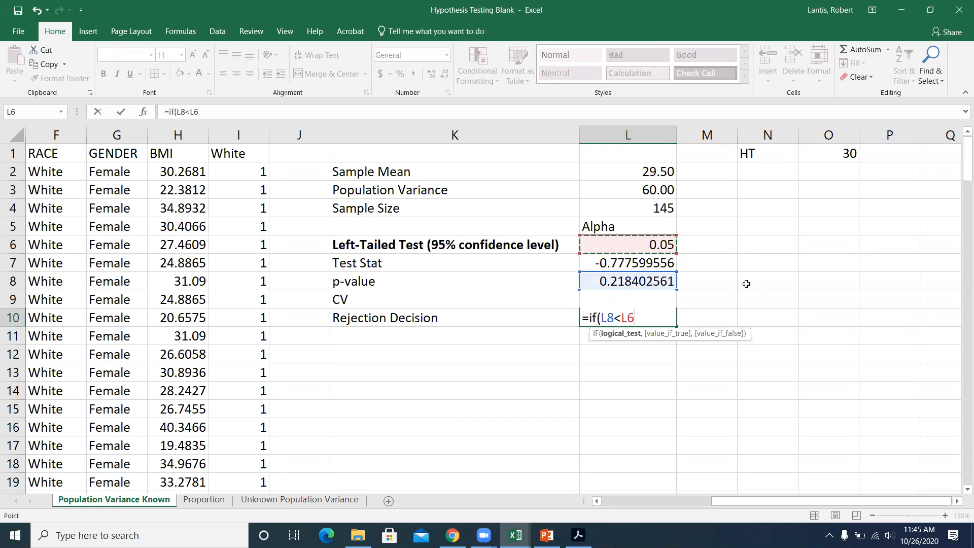
type(",")
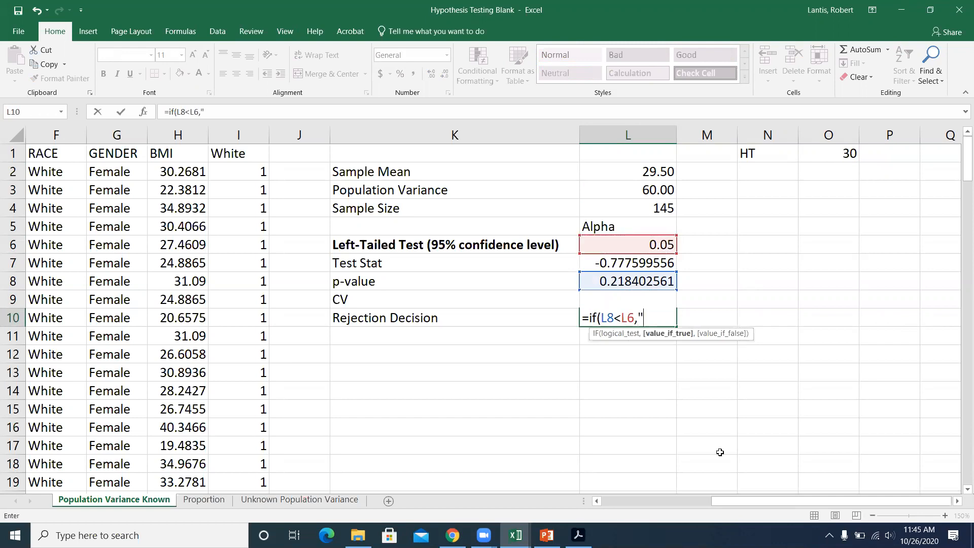
type("\"reject\"")
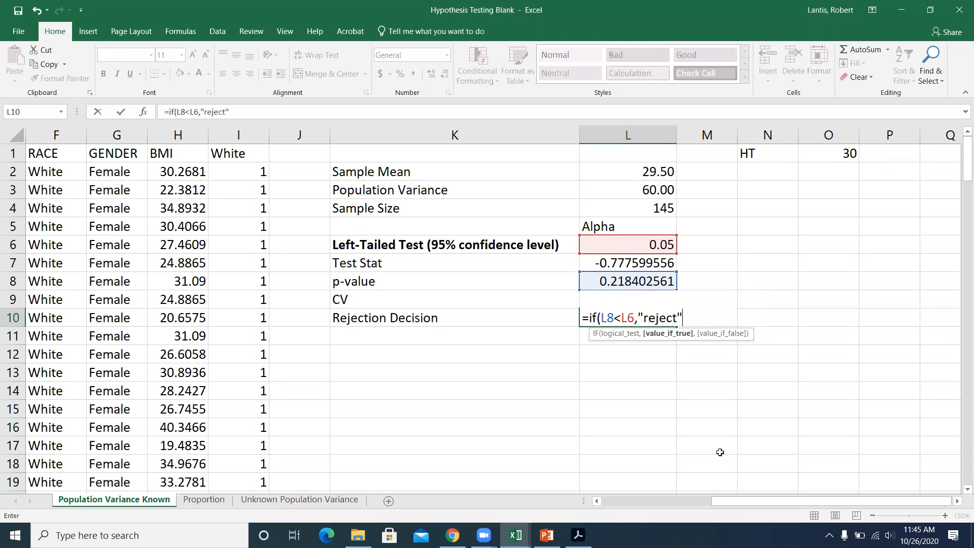
type(",\"fai")
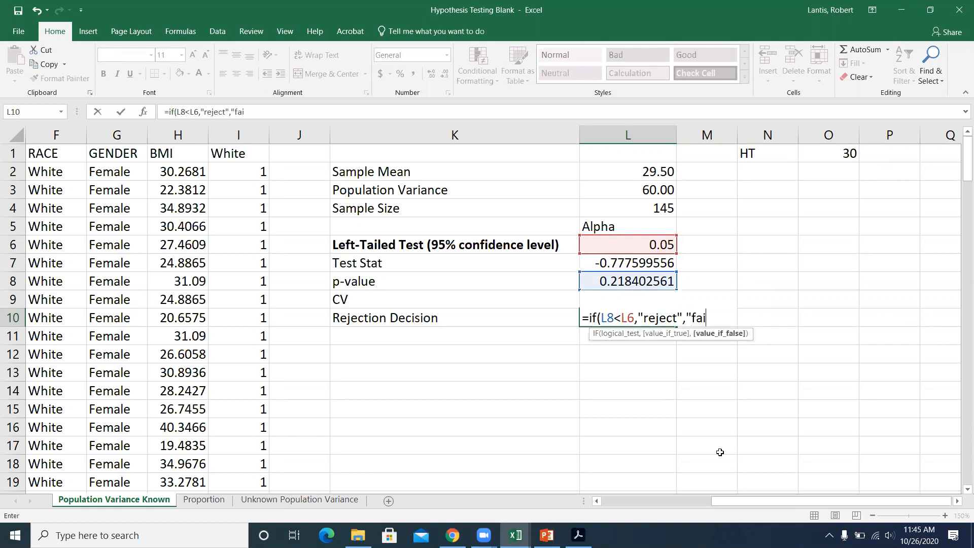
type("l to rejec")
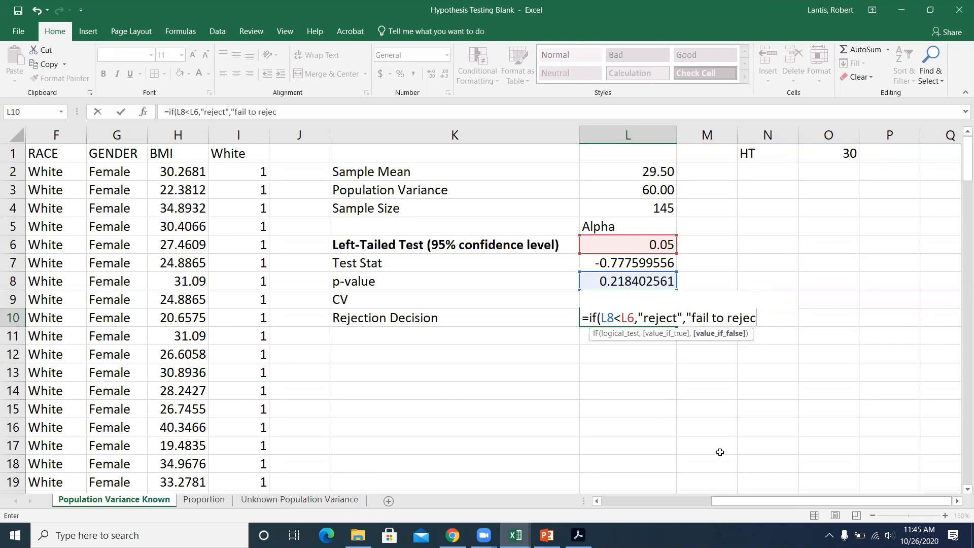
type("t\")")
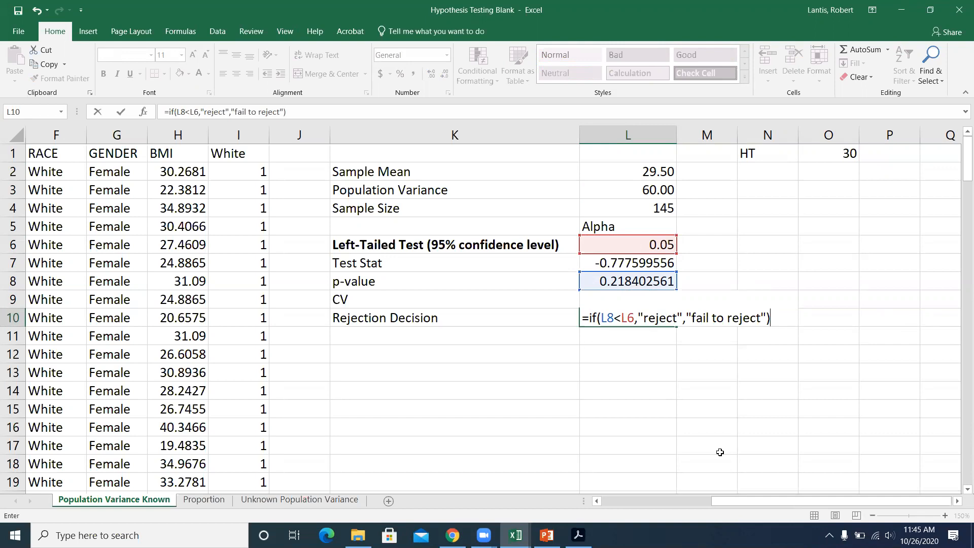
key("Return")
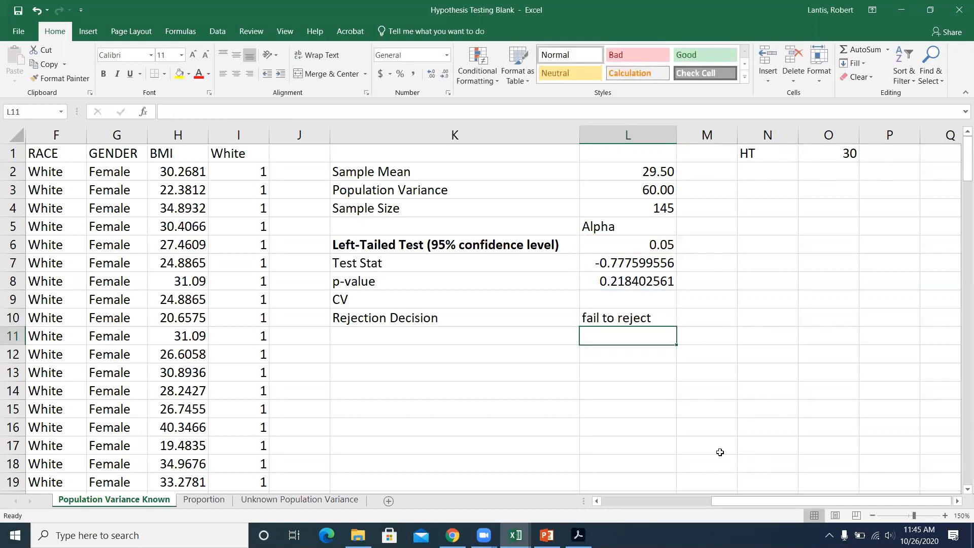
Check the alpha value in L6 and select the critical value cell L9.
left_click(653, 244)
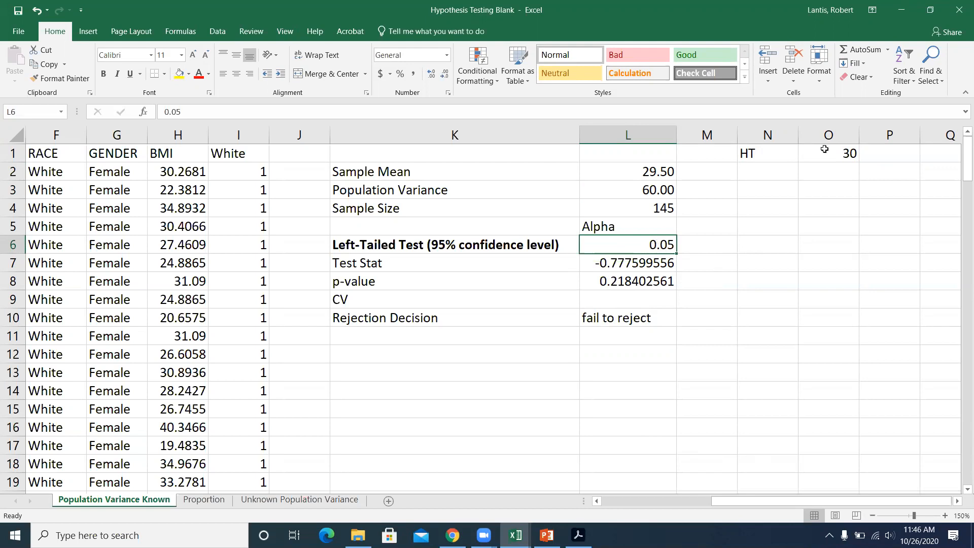
left_click(612, 301)
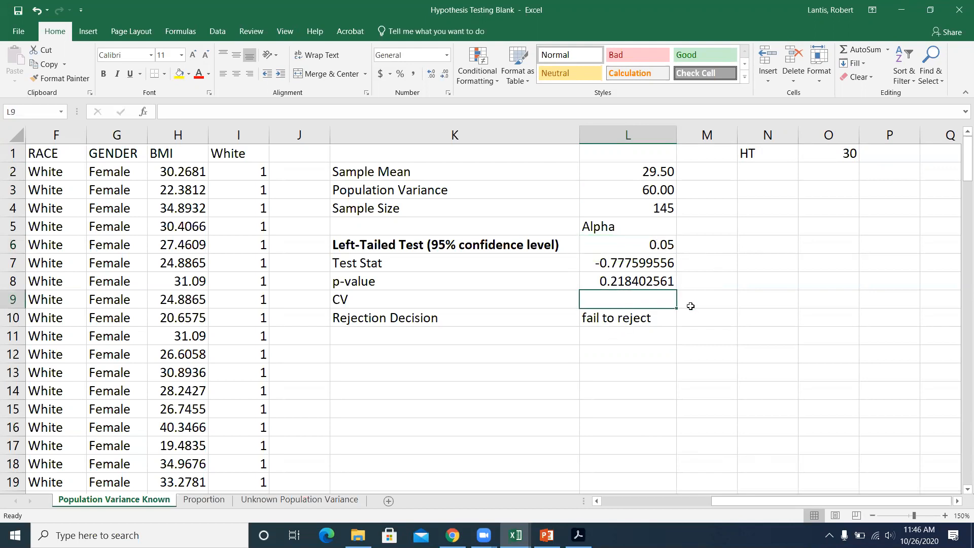